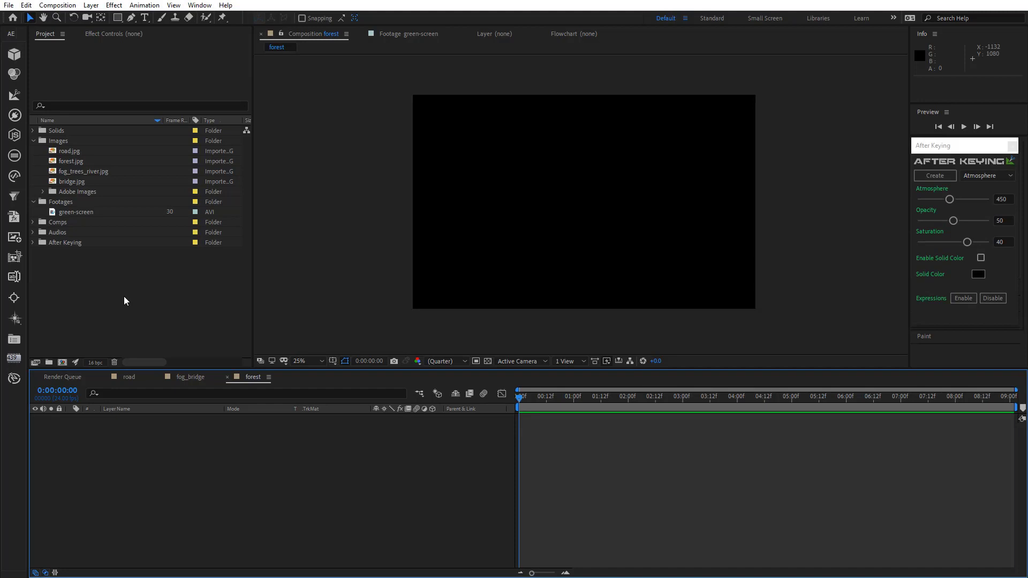
# Add forest.jpg and the green-screen footage to the forest comp, shifting the footage down-left
pyautogui.moveTo(73, 163); pyautogui.dragTo(146, 439)
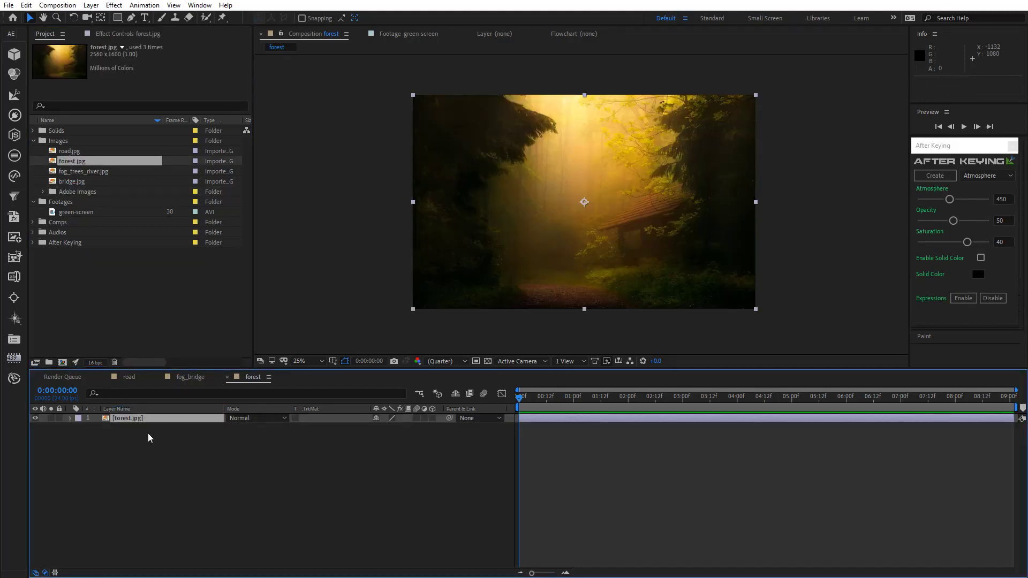
pyautogui.moveTo(77, 213); pyautogui.dragTo(121, 417)
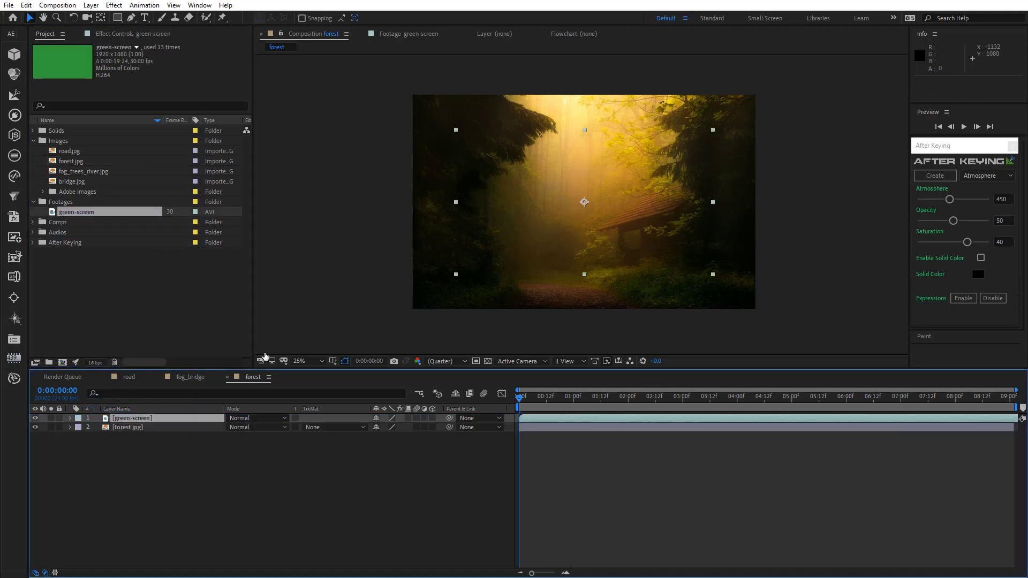
pyautogui.moveTo(486, 255); pyautogui.dragTo(442, 288)
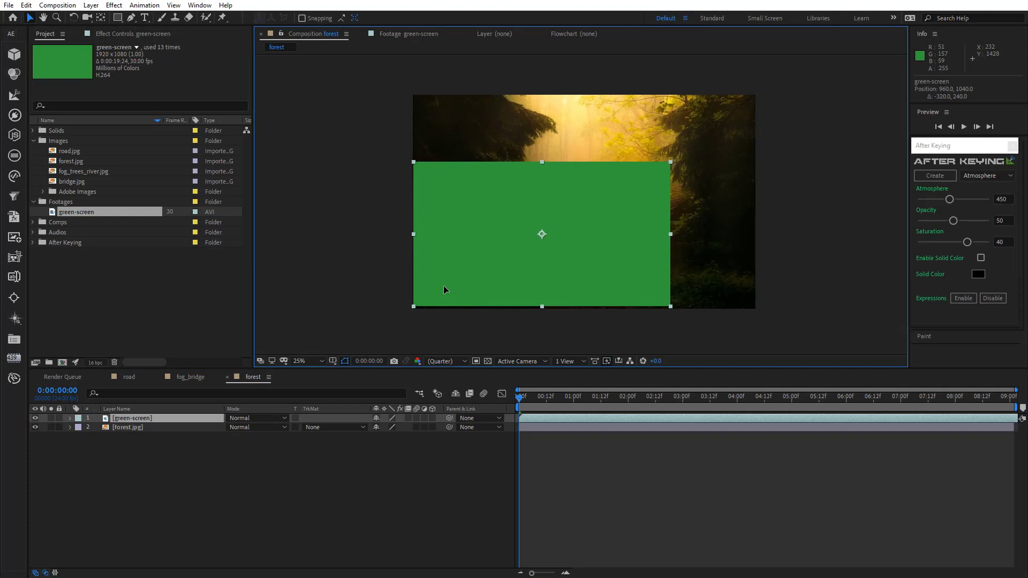
pyautogui.press('Return')
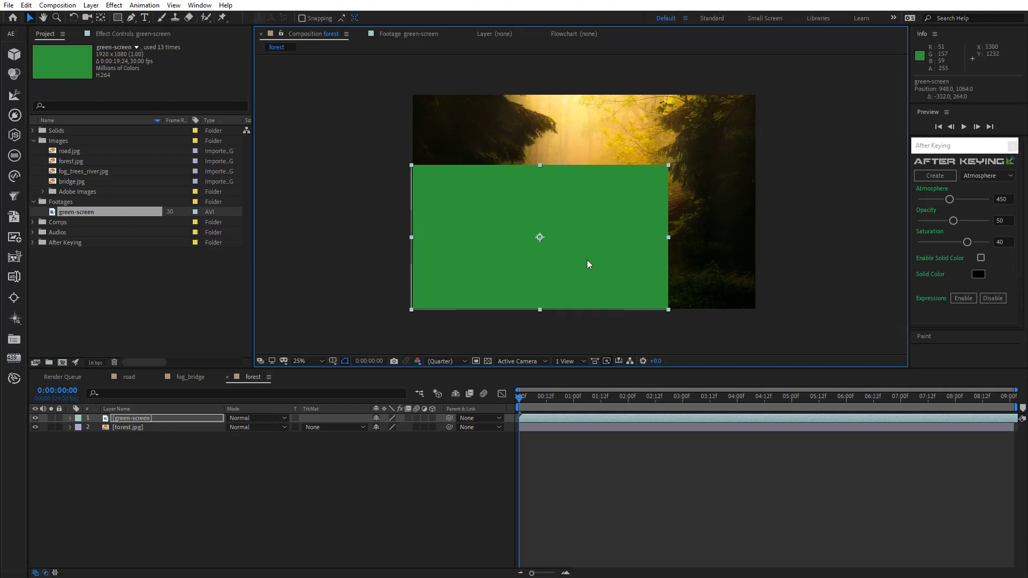
# Apply Keylight (1.2) to the green-screen layer and sample the green as Screen Colour
pyautogui.click(114, 5)
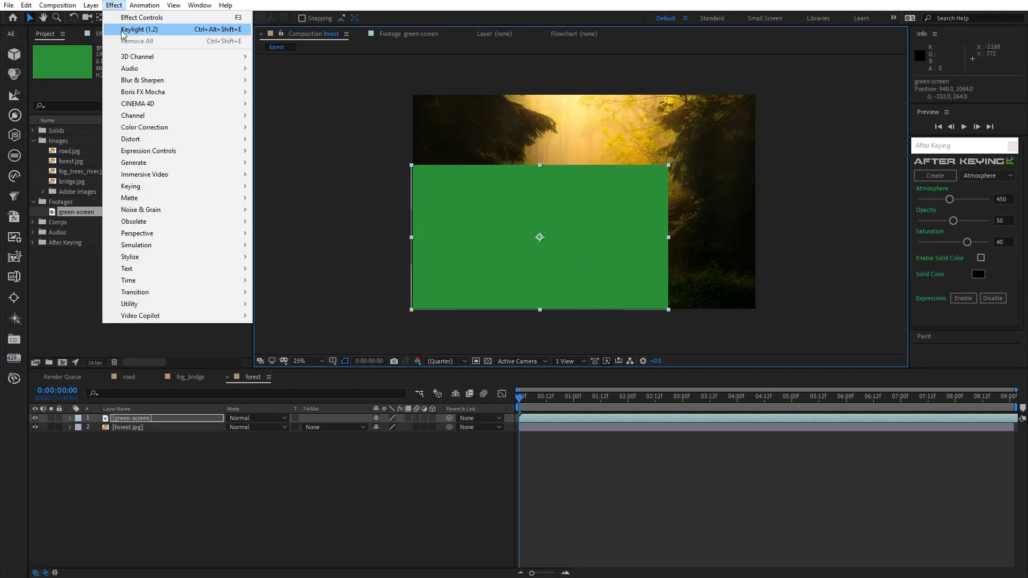
pyautogui.moveTo(131, 186)
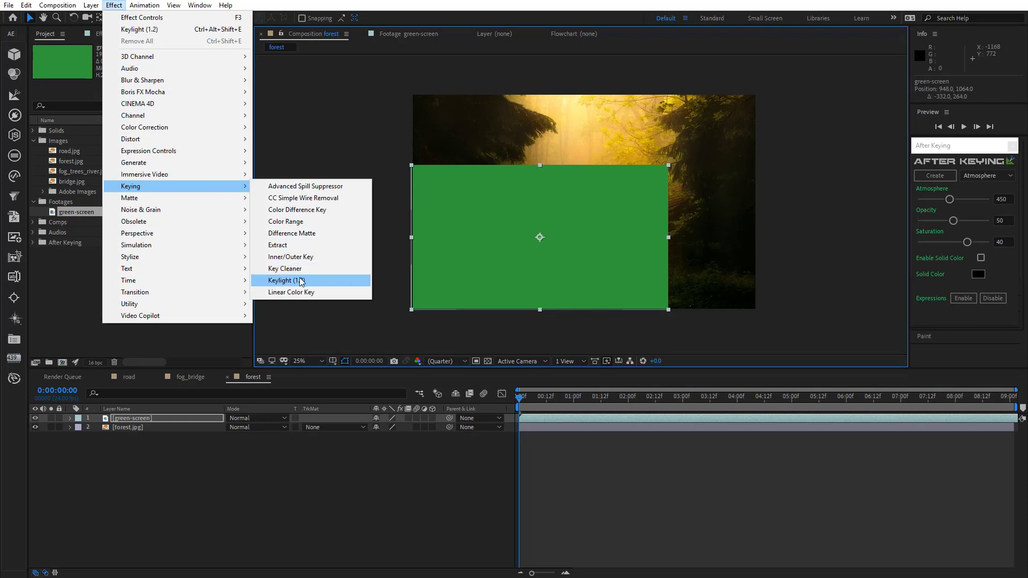
pyautogui.click(301, 281)
pyautogui.click(170, 126)
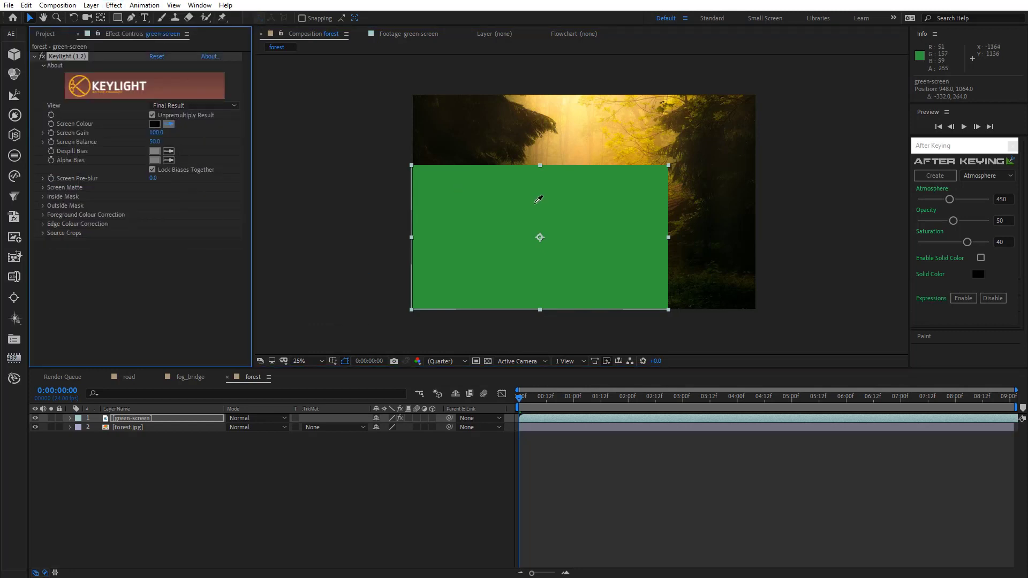
pyautogui.click(540, 203)
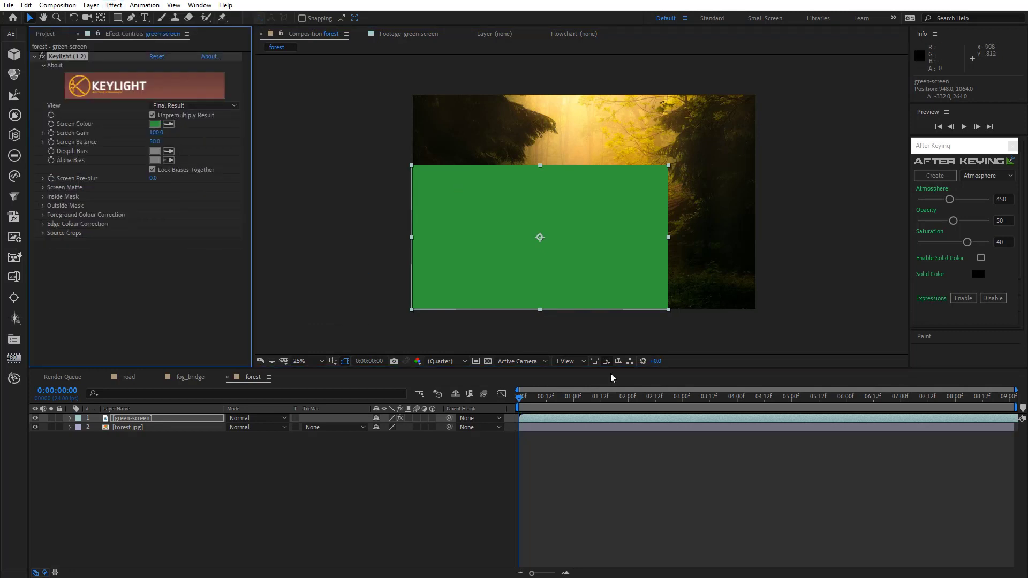
# Check the keyed people at later frames, return to the start, and pan the enlarged view
pyautogui.click(708, 397)
pyautogui.click(708, 419)
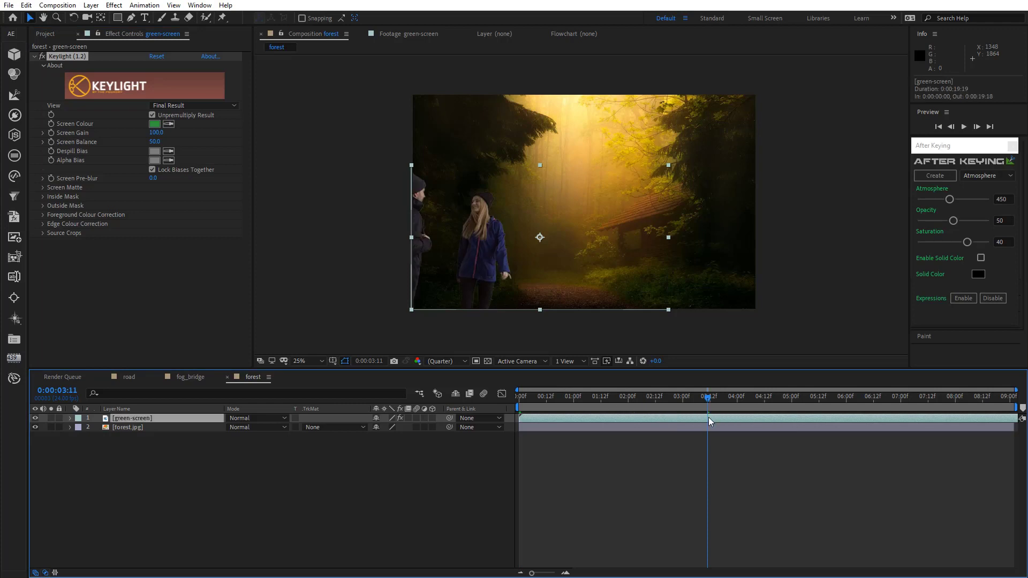
pyautogui.press('Home')
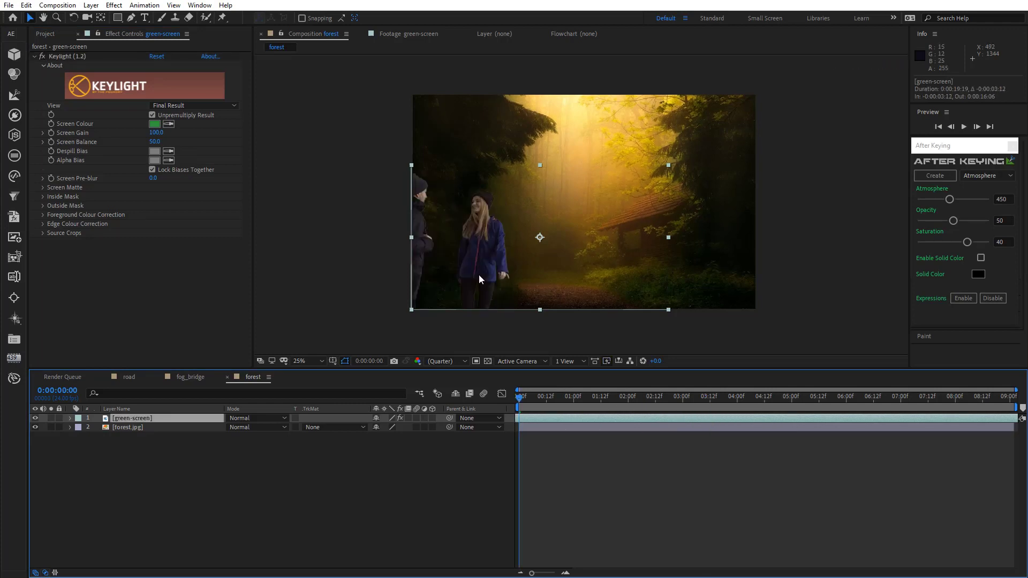
pyautogui.scroll(2, 479, 279)
pyautogui.moveTo(499, 286)
pyautogui.mouseDown()
pyautogui.moveTo(596, 225)
pyautogui.moveTo(586, 224)
pyautogui.mouseUp()
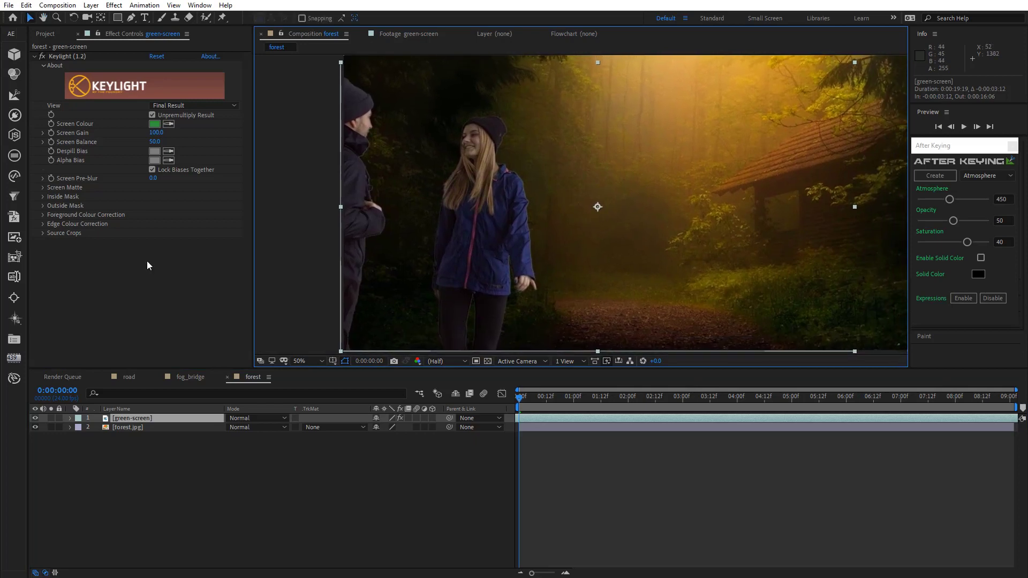
# Set Keylight's Screen Shrink/Grow to -2.0 and collapse the Keylight effect
pyautogui.click(42, 187)
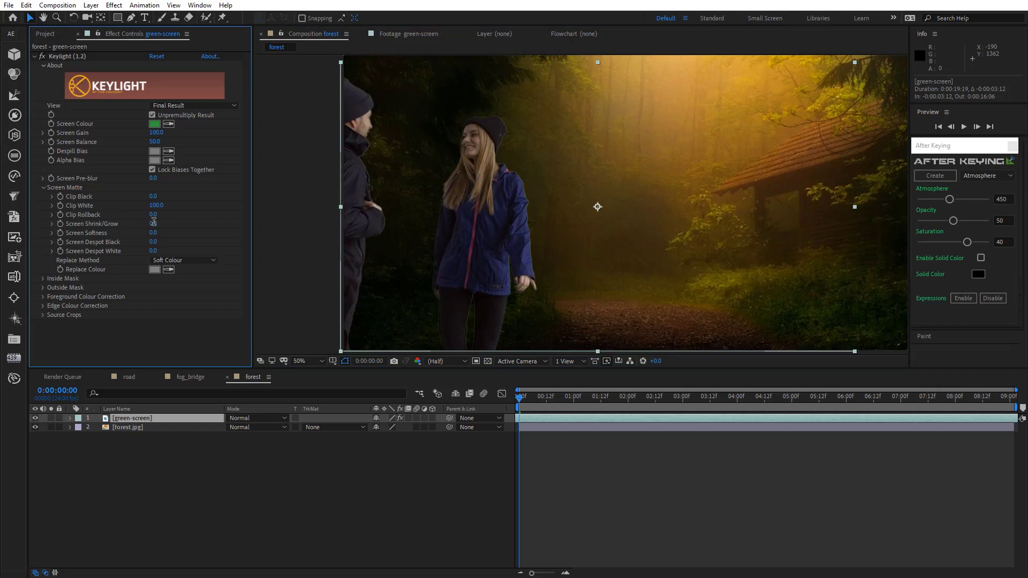
pyautogui.write('2')
pyautogui.press('Return')
pyautogui.click(34, 56)
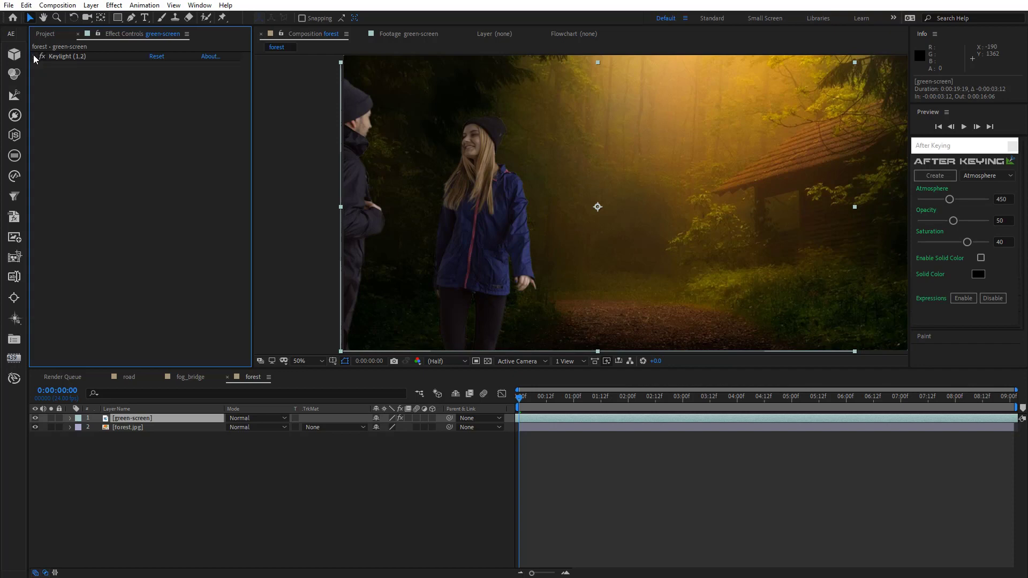
# Select the people and forest layers and create an Atmosphere layer from After Keying
pyautogui.click(143, 434)
pyautogui.moveTo(143, 434); pyautogui.dragTo(146, 407)
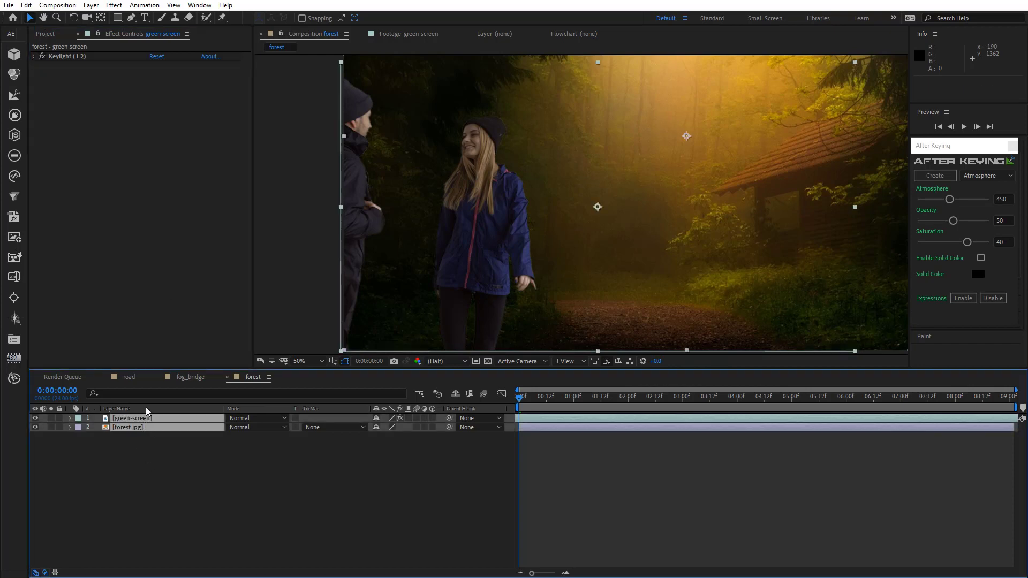
pyautogui.click(975, 175)
pyautogui.click(978, 208)
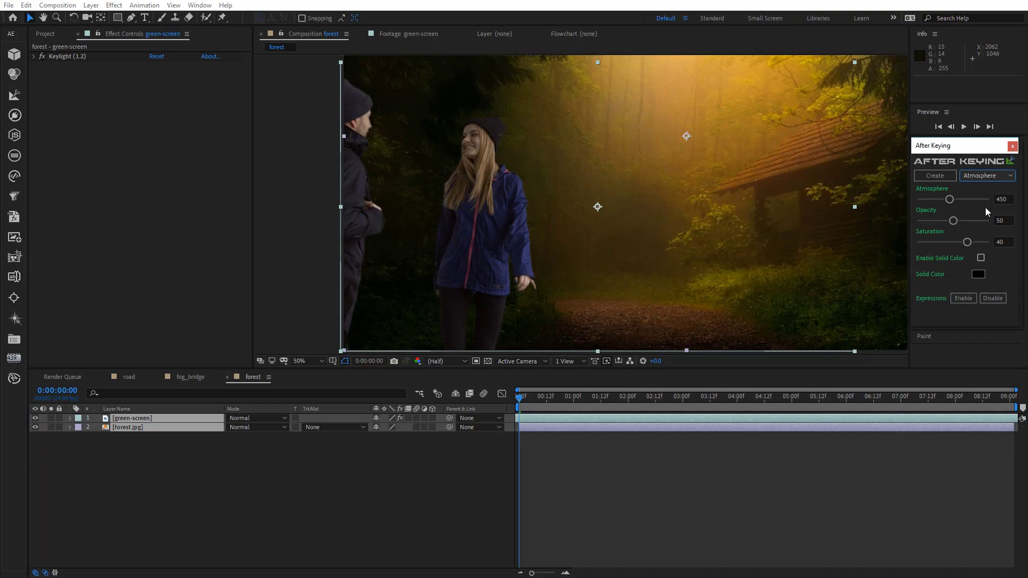
pyautogui.click(935, 176)
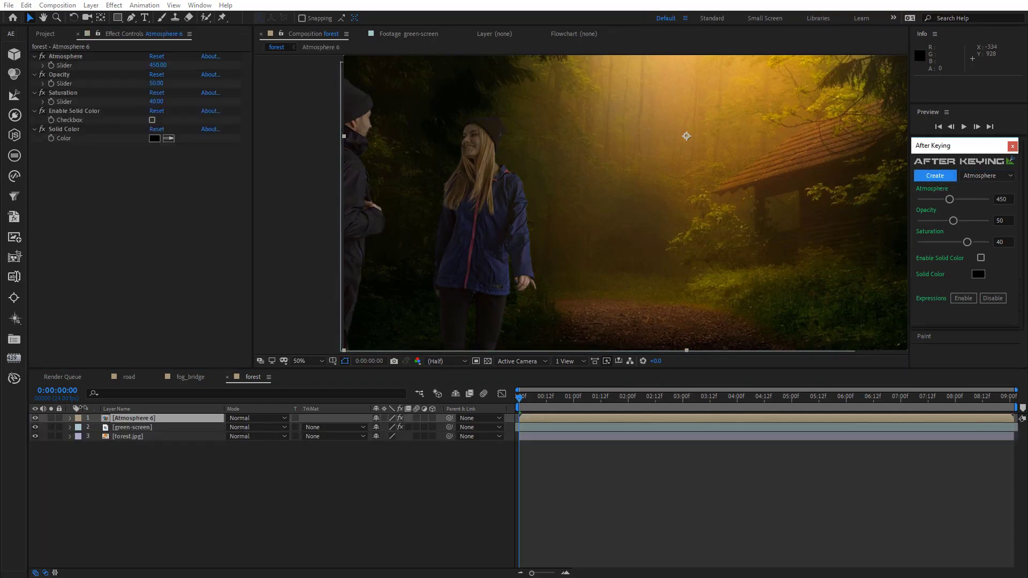
# Solo Atmosphere 6 over the transparency grid to inspect it, then unsolo it
pyautogui.click(52, 418)
pyautogui.click(51, 418)
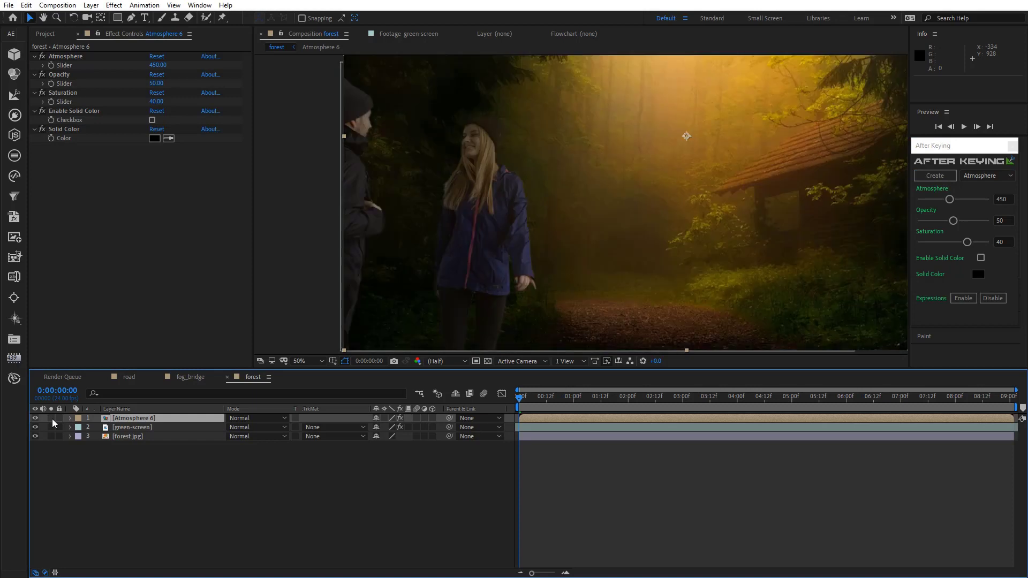
pyautogui.click(488, 361)
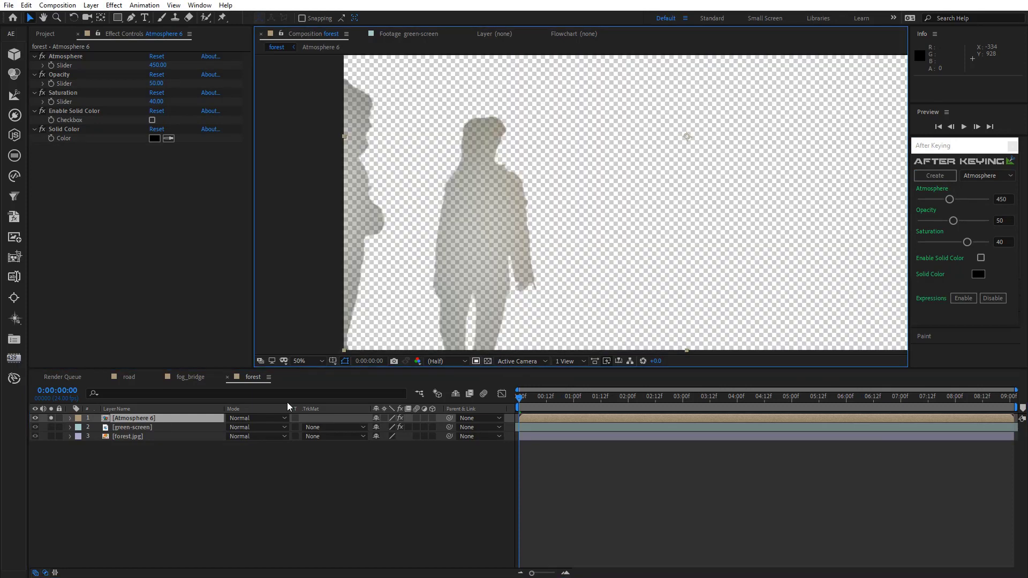
pyautogui.click(488, 362)
pyautogui.click(52, 418)
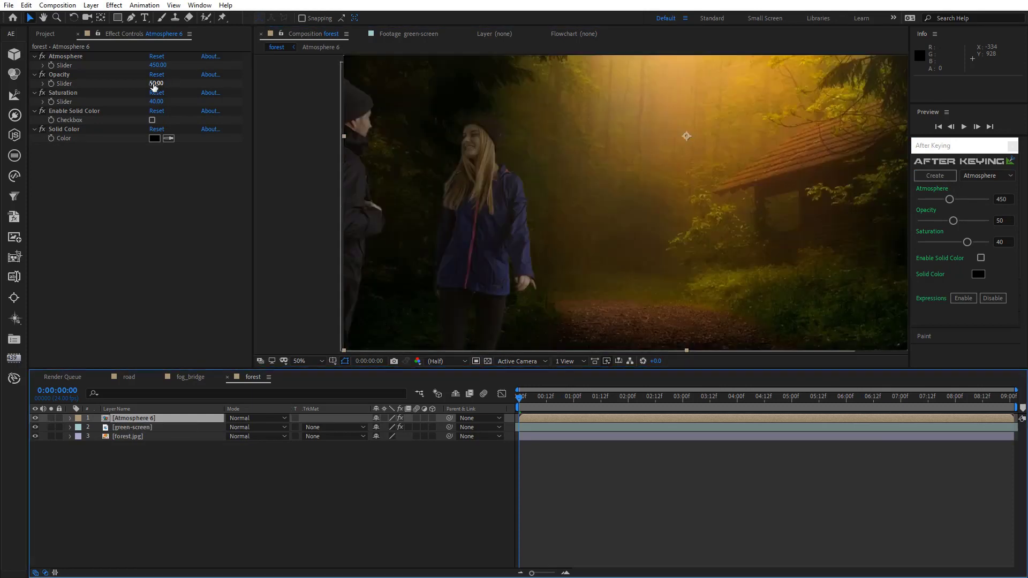
# Try Atmosphere 6 opacity at 70 and 85, previewing a later frame, and settle on 70
pyautogui.click(158, 83)
pyautogui.write('70')
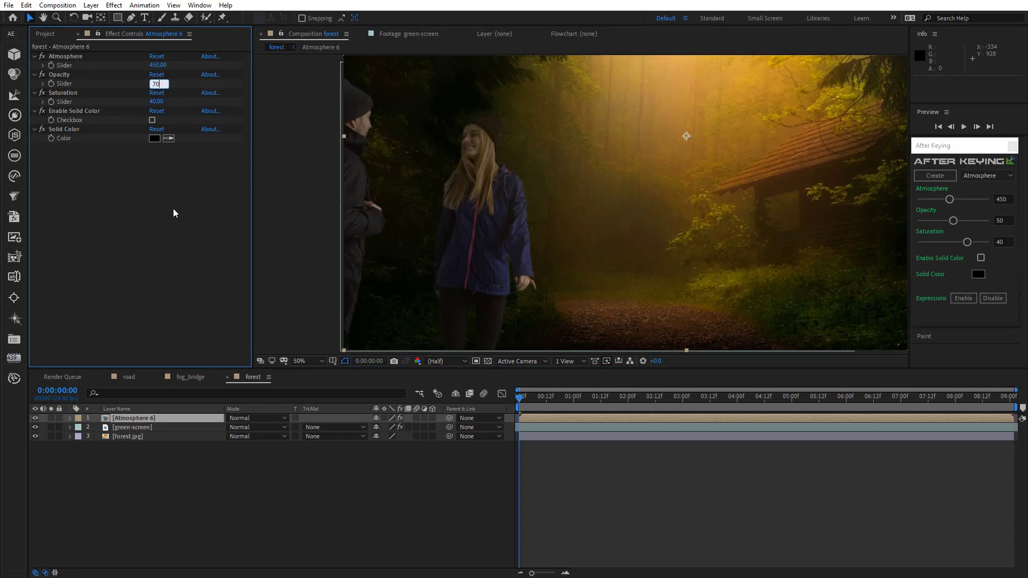
pyautogui.press('Return')
pyautogui.click(683, 402)
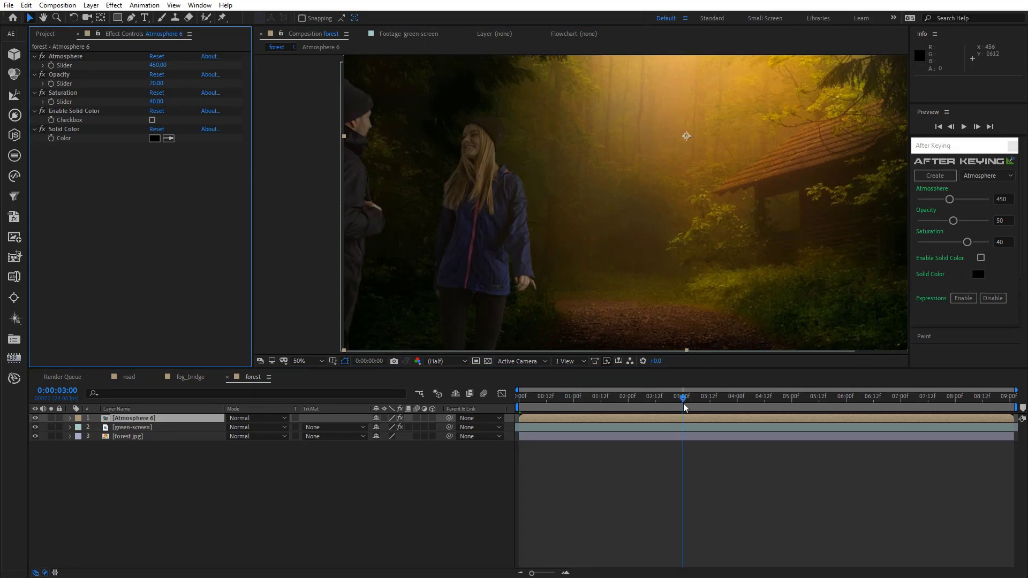
pyautogui.click(156, 84)
pyautogui.write('5')
pyautogui.press('Return')
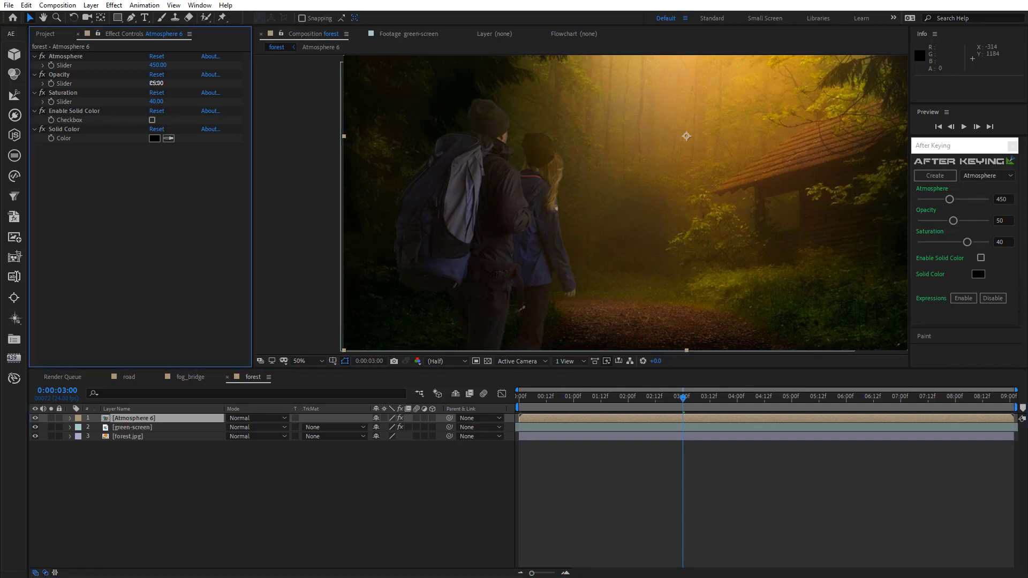
pyautogui.click(155, 83)
pyautogui.write('0')
pyautogui.press('Return')
# Draw a rectangular mask over the upper part of the frame on Atmosphere 6
pyautogui.click(124, 19)
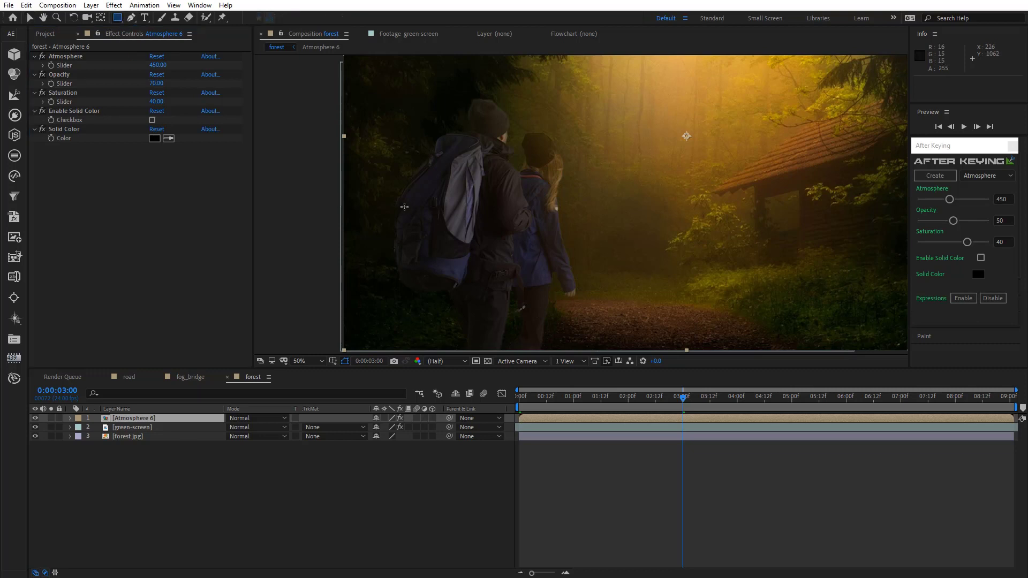
pyautogui.press(',')
pyautogui.moveTo(380, 102); pyautogui.dragTo(785, 248)
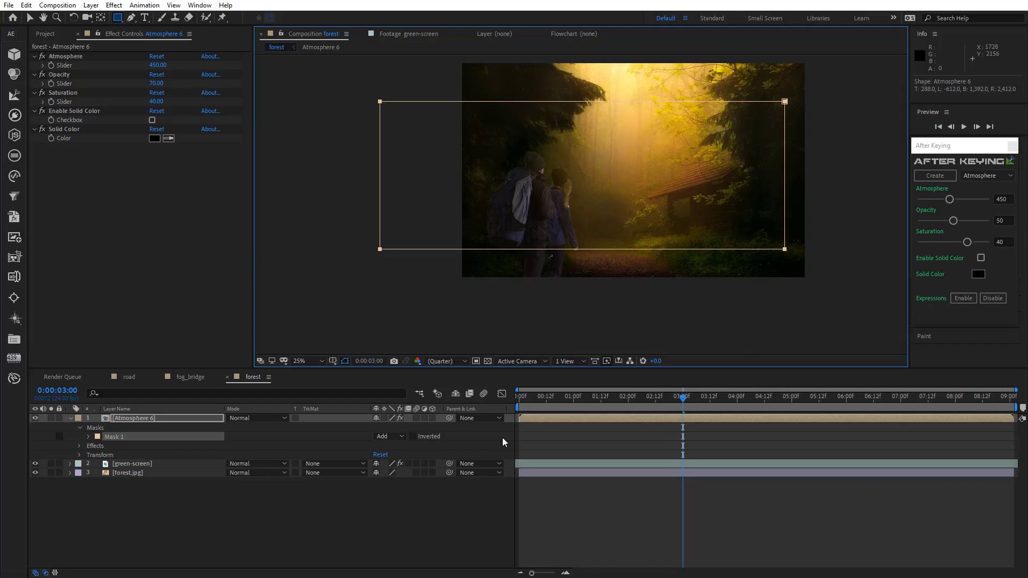
# Set the mask feather to 100 pixels and preview the frame at 0:00:04:21
pyautogui.click(116, 437)
pyautogui.press('f')
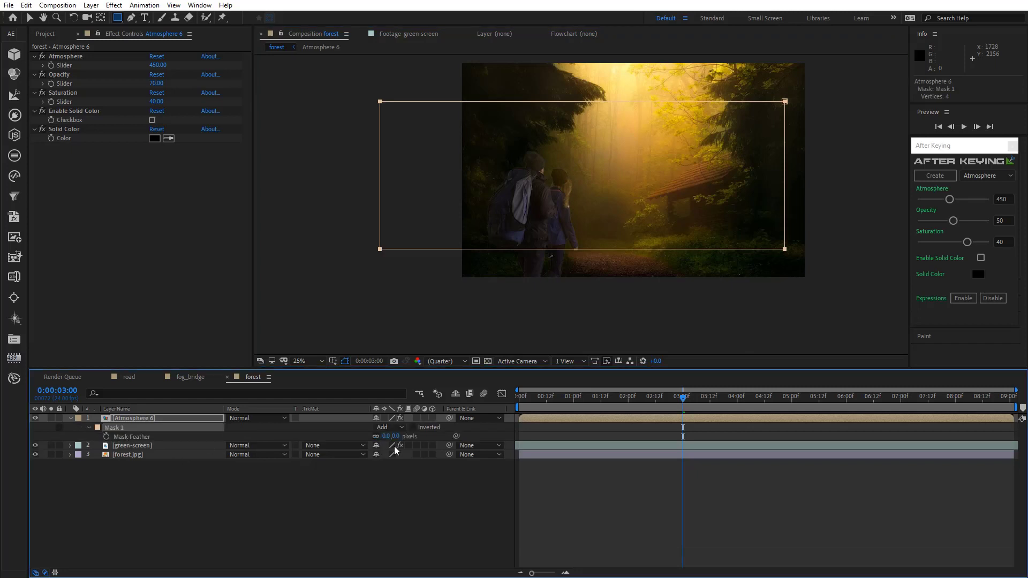
pyautogui.click(397, 436)
pyautogui.click(405, 492)
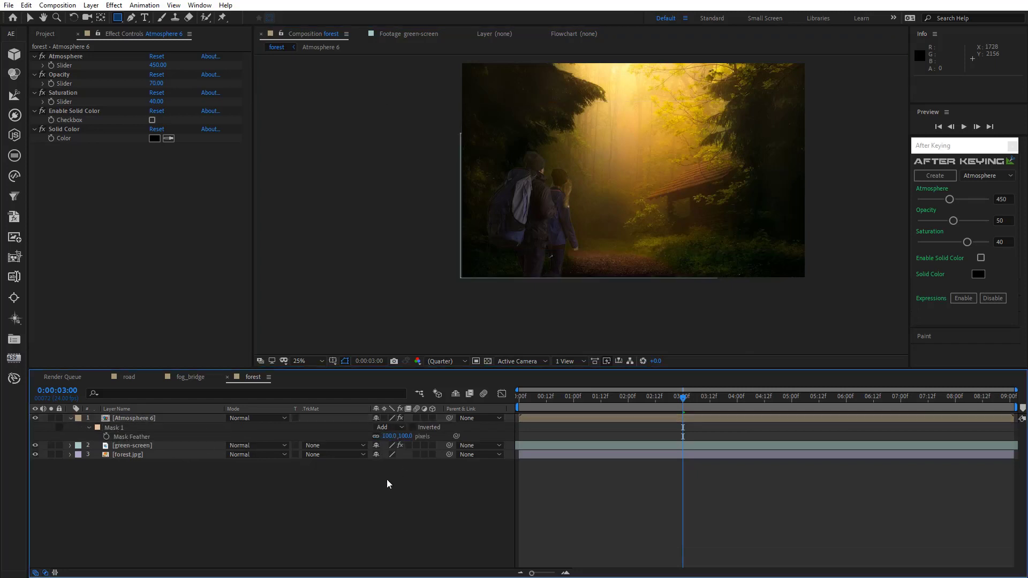
pyautogui.press('.')
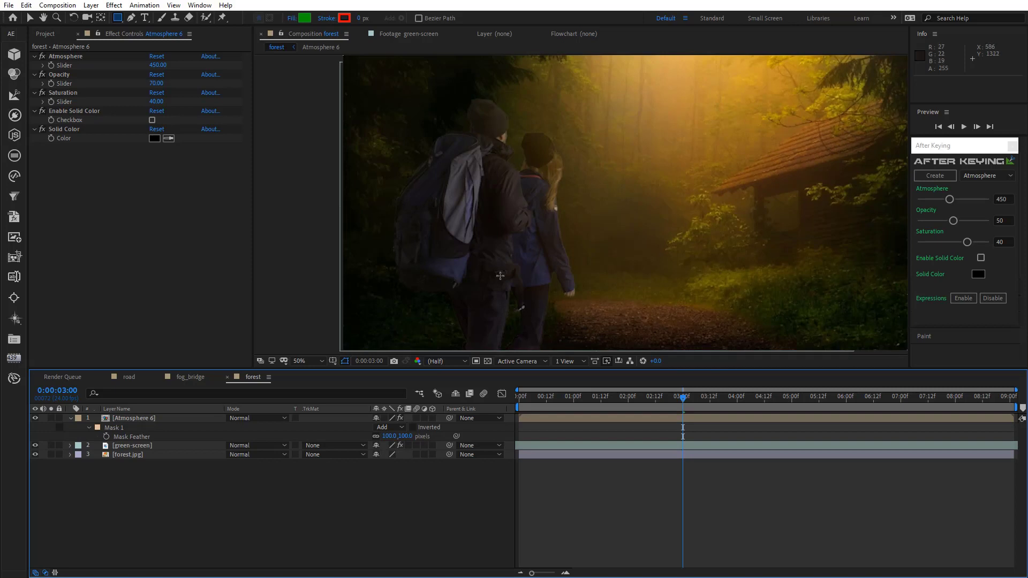
pyautogui.click(29, 18)
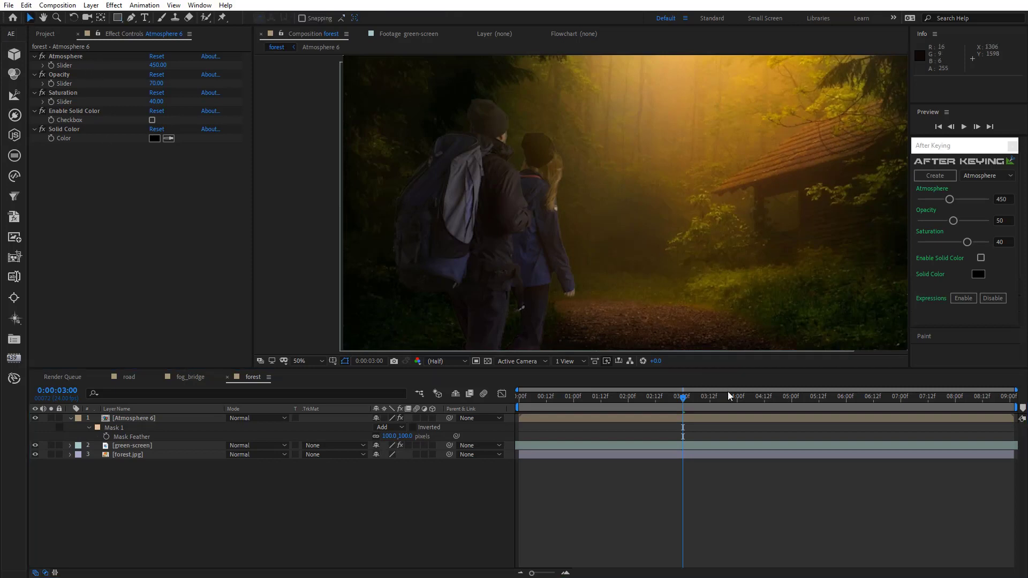
pyautogui.click(784, 401)
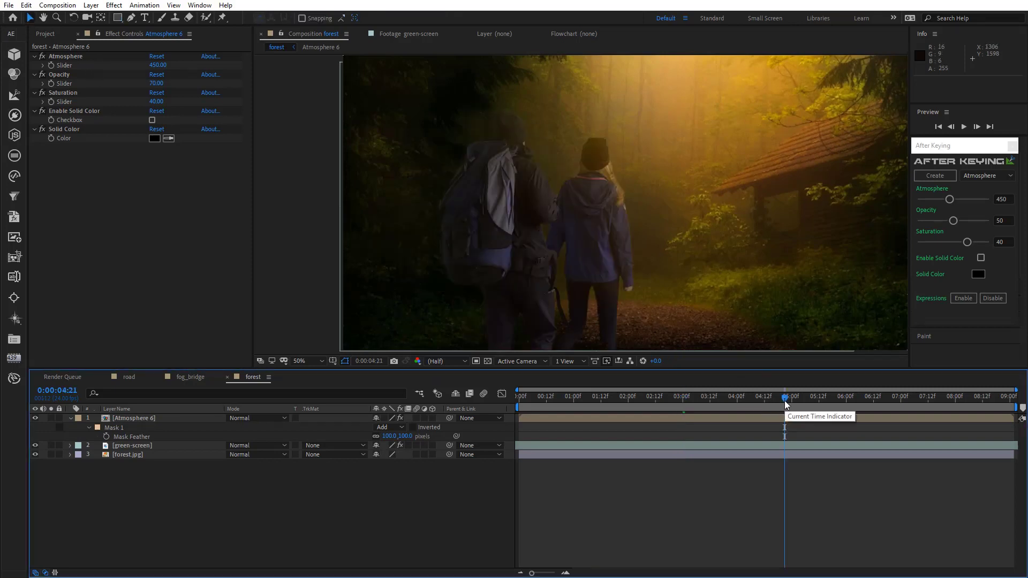
pyautogui.click(132, 418)
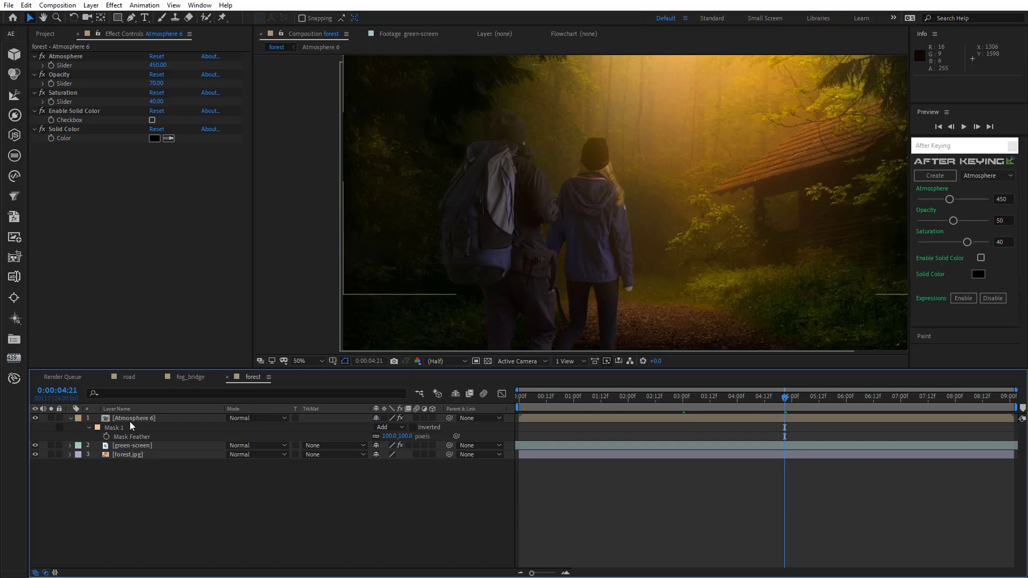
pyautogui.click(37, 417)
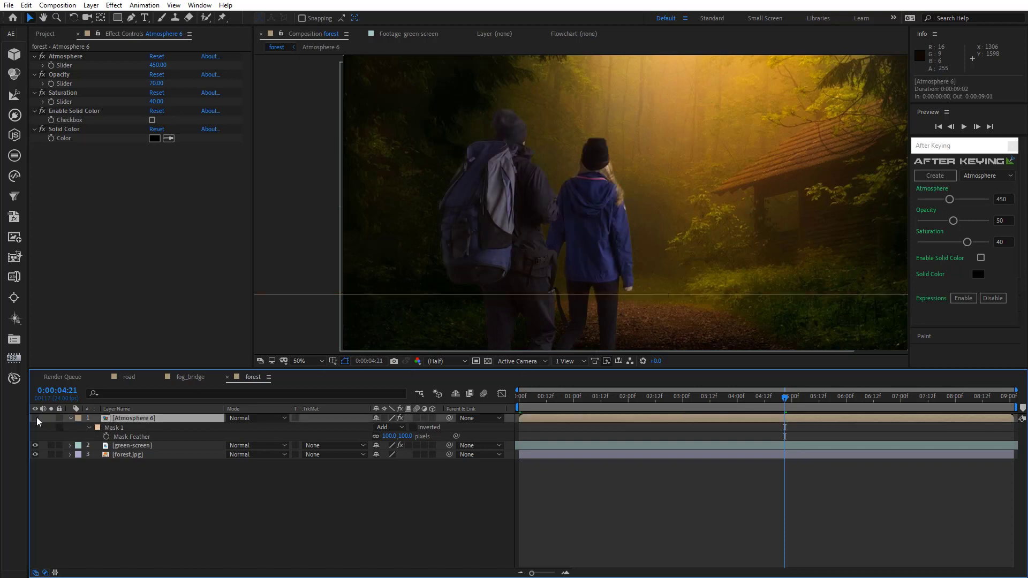
pyautogui.click(35, 416)
pyautogui.click(36, 417)
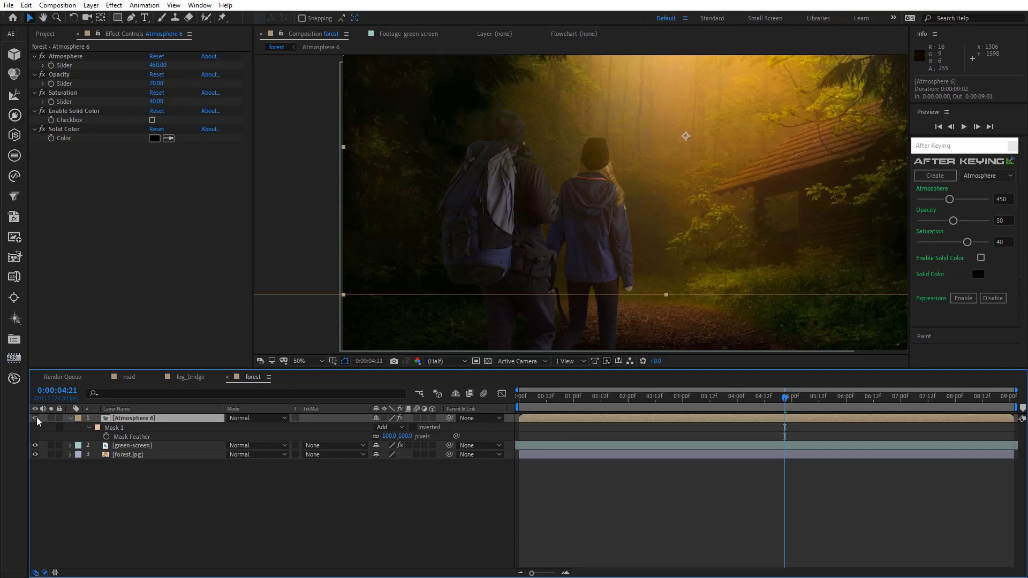
pyautogui.click(85, 470)
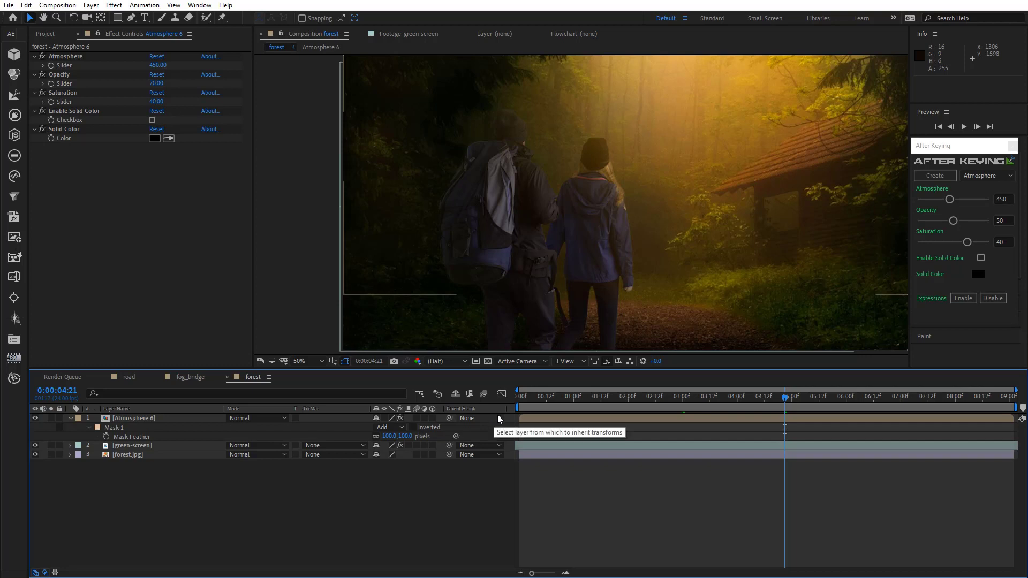
pyautogui.press('Home')
pyautogui.press('space')
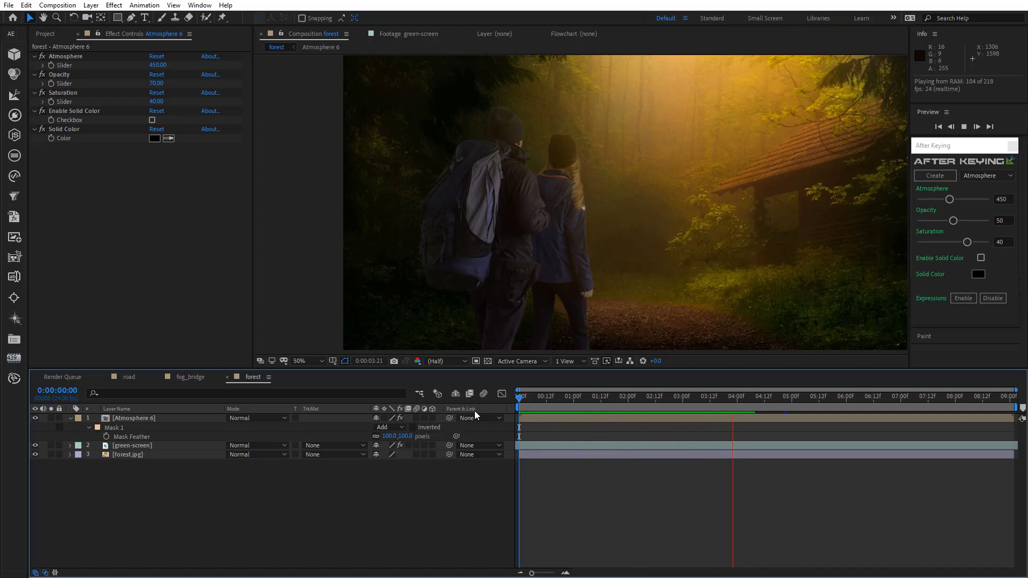
pyautogui.click(585, 398)
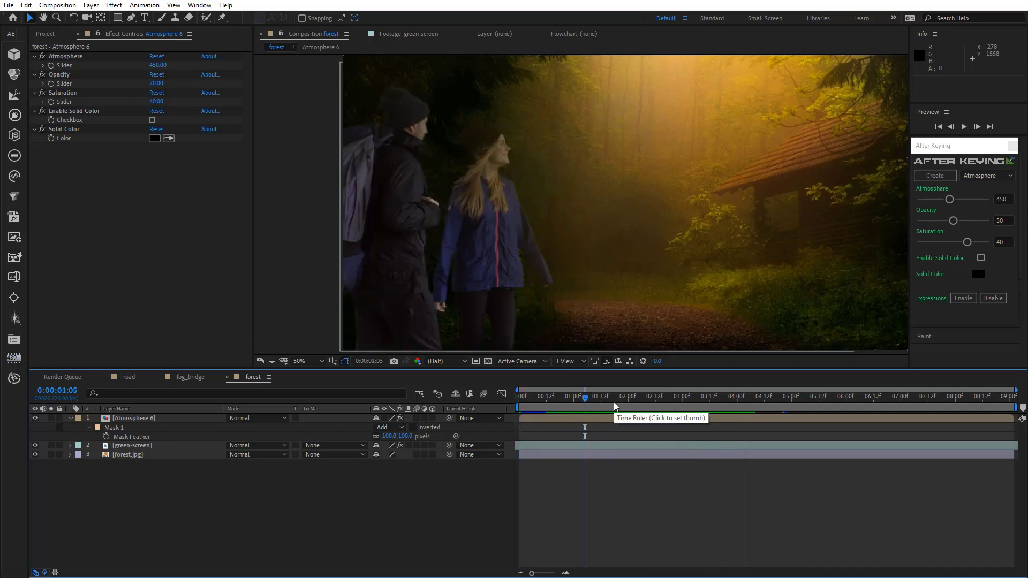
pyautogui.click(733, 406)
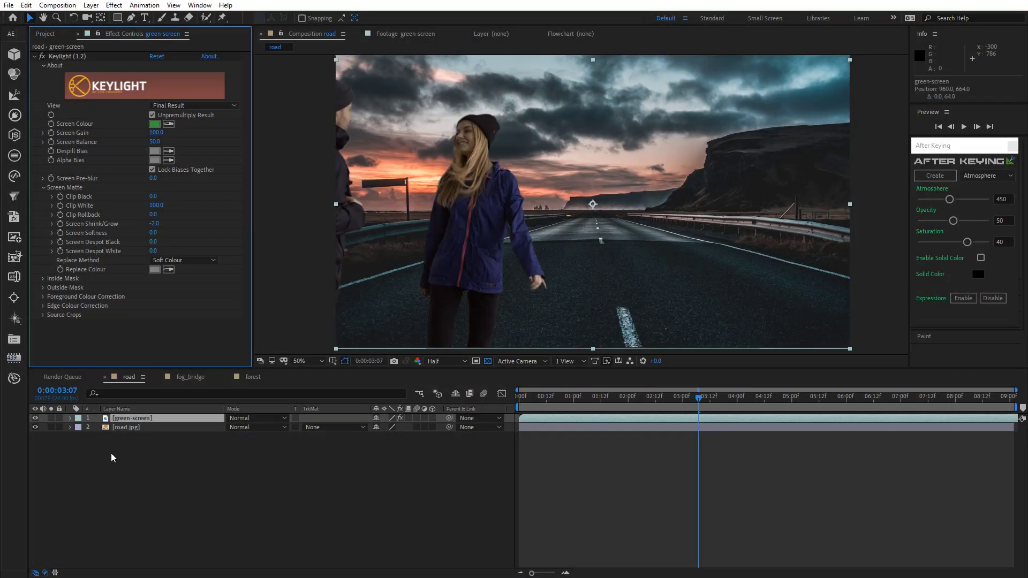
# Select both road layers and create an Atmosphere 7 layer from After Keying
pyautogui.moveTo(111, 453); pyautogui.dragTo(141, 417)
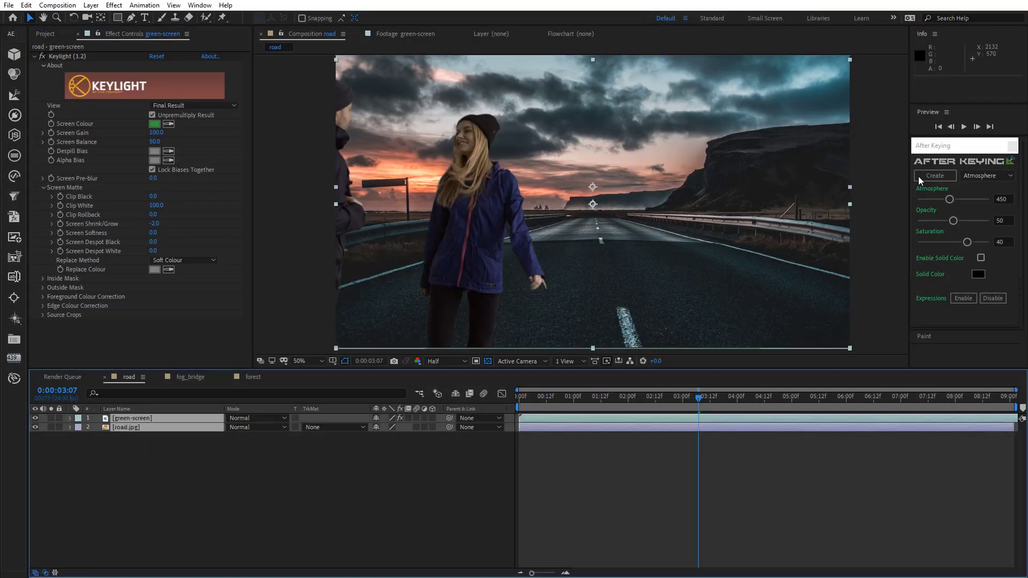
pyautogui.click(979, 171)
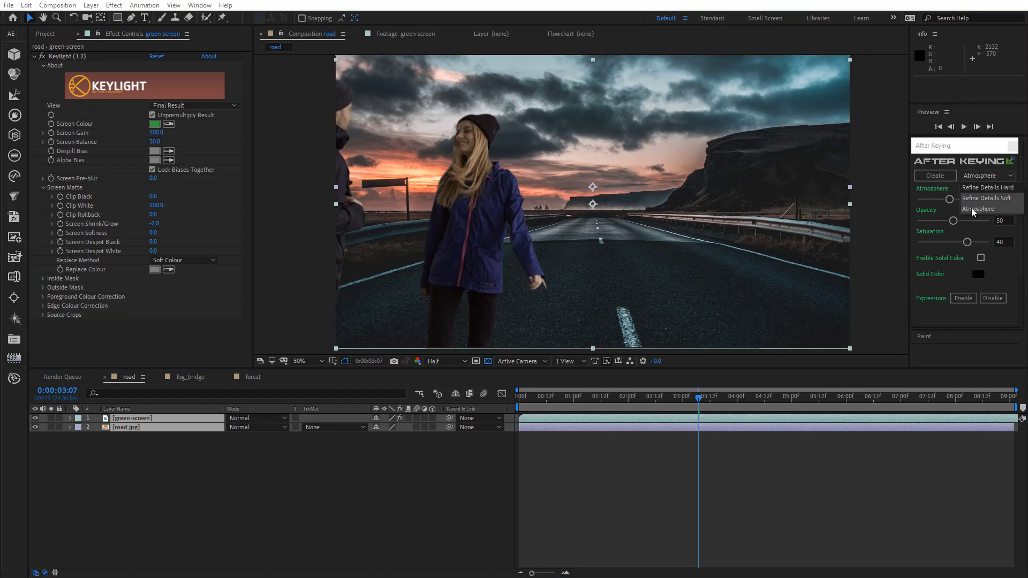
pyautogui.click(937, 177)
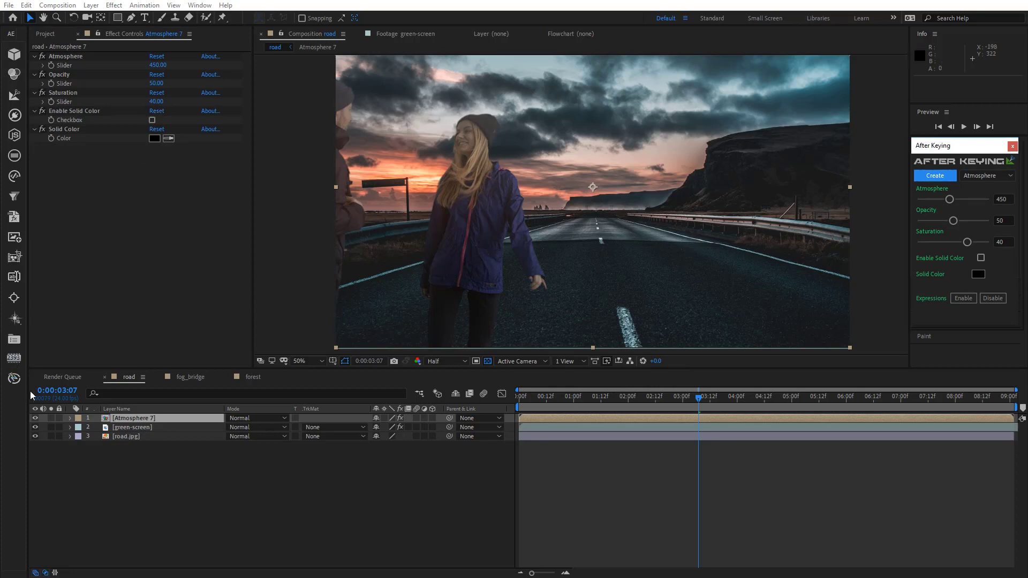
# Enable Solid Color on Atmosphere 7 and sample the blue sky as its tint
pyautogui.click(35, 418)
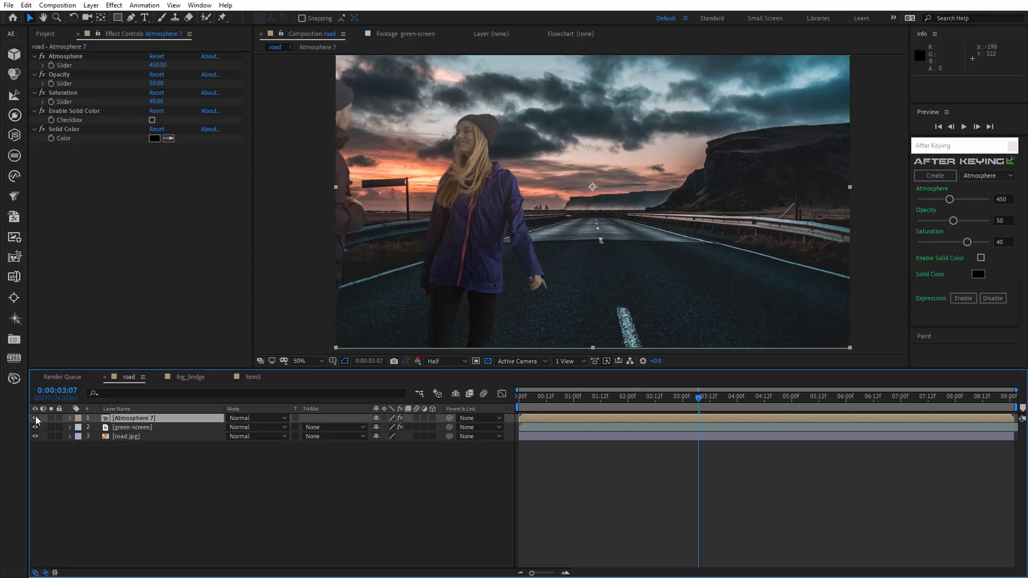
pyautogui.click(78, 111)
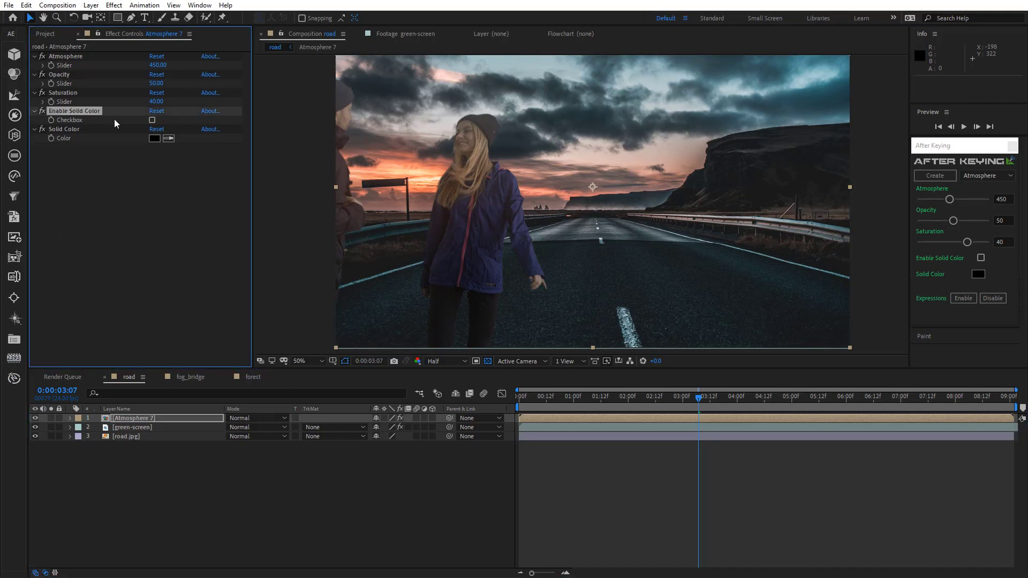
pyautogui.click(151, 119)
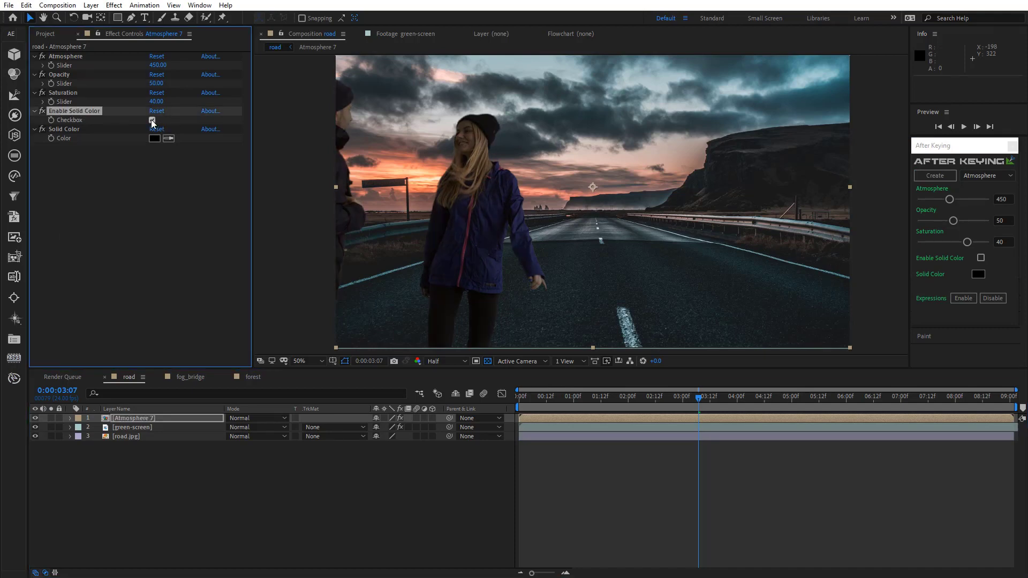
pyautogui.click(168, 138)
pyautogui.click(805, 116)
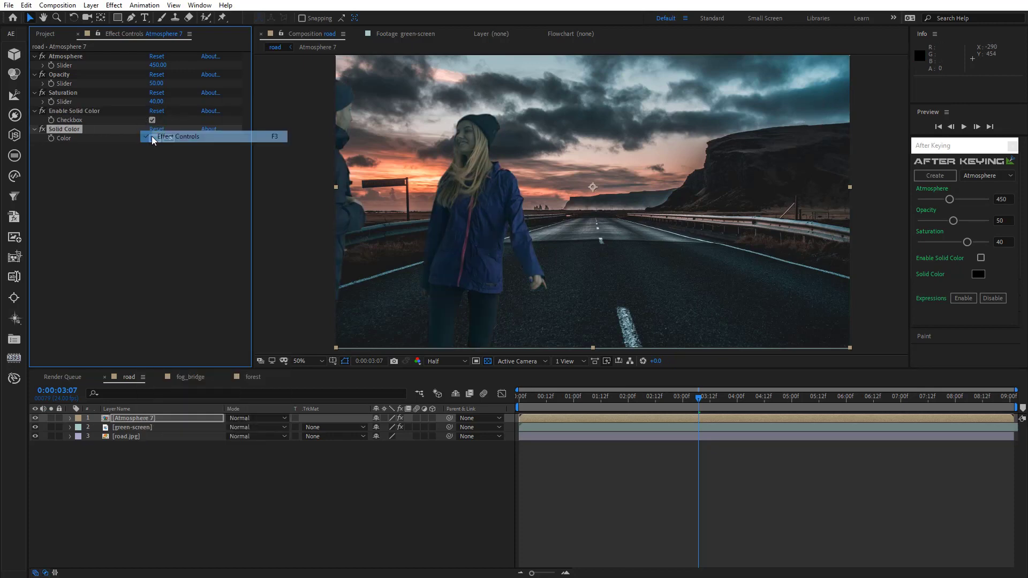
# Pick dark teal 05252C as Atmosphere 7's solid colour in the Color dialog
pyautogui.click(154, 138)
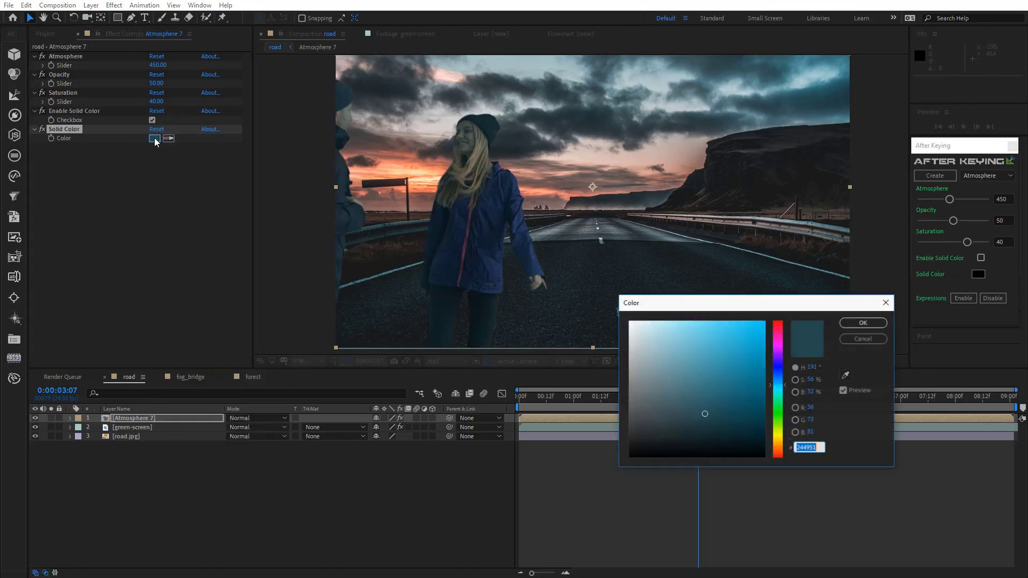
pyautogui.click(747, 434)
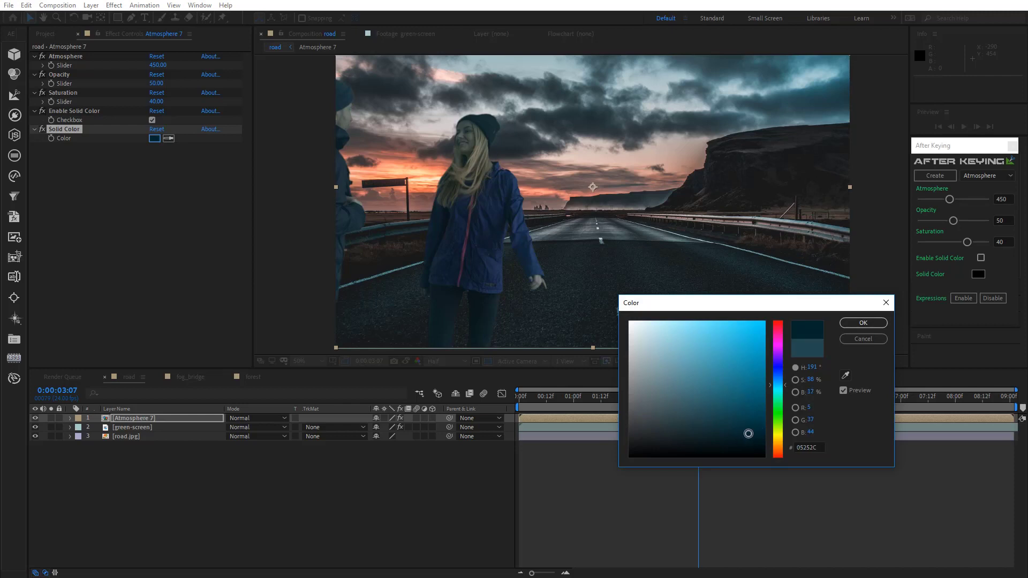
pyautogui.click(856, 326)
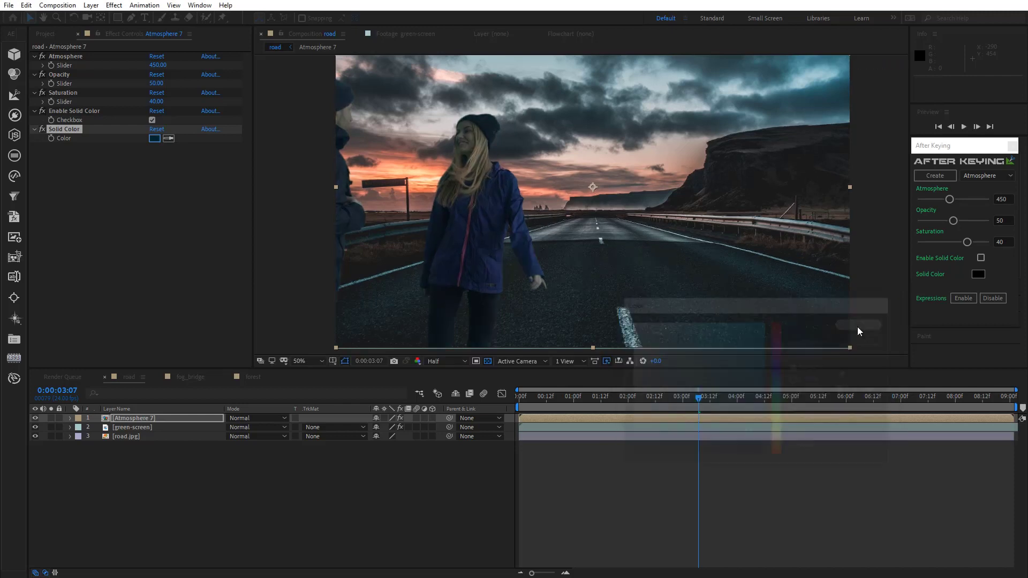
# Set Atmosphere 7 opacity to 35, check other frames, and hide the fog to compare
pyautogui.click(34, 419)
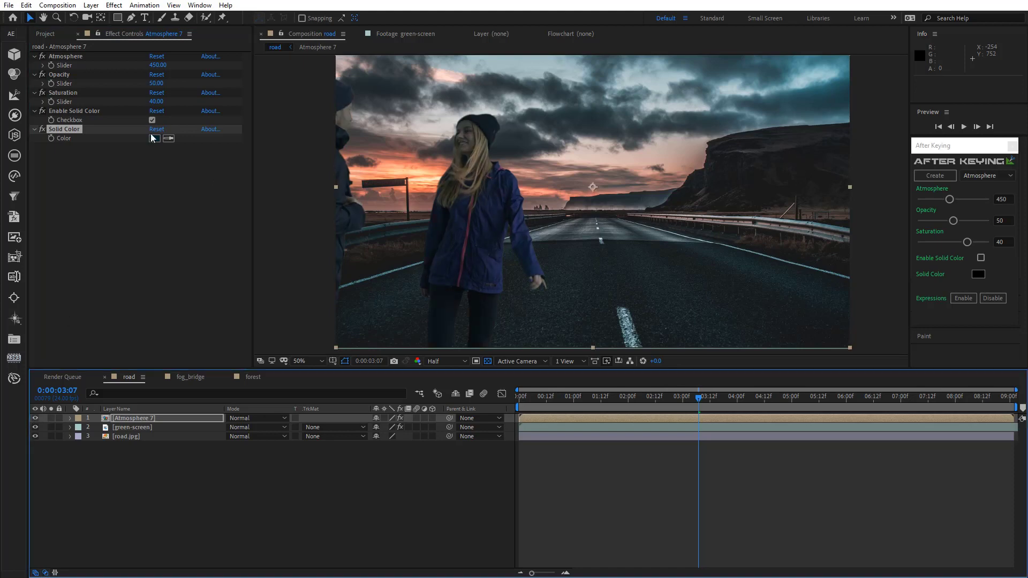
pyautogui.hotkey('shift', 'Tab')
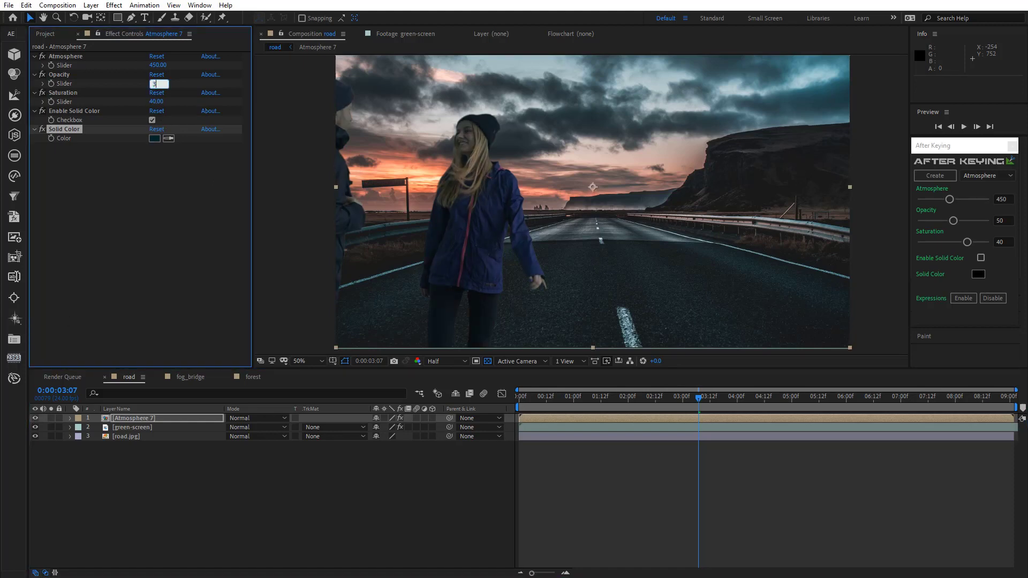
pyautogui.write('35')
pyautogui.press('Return')
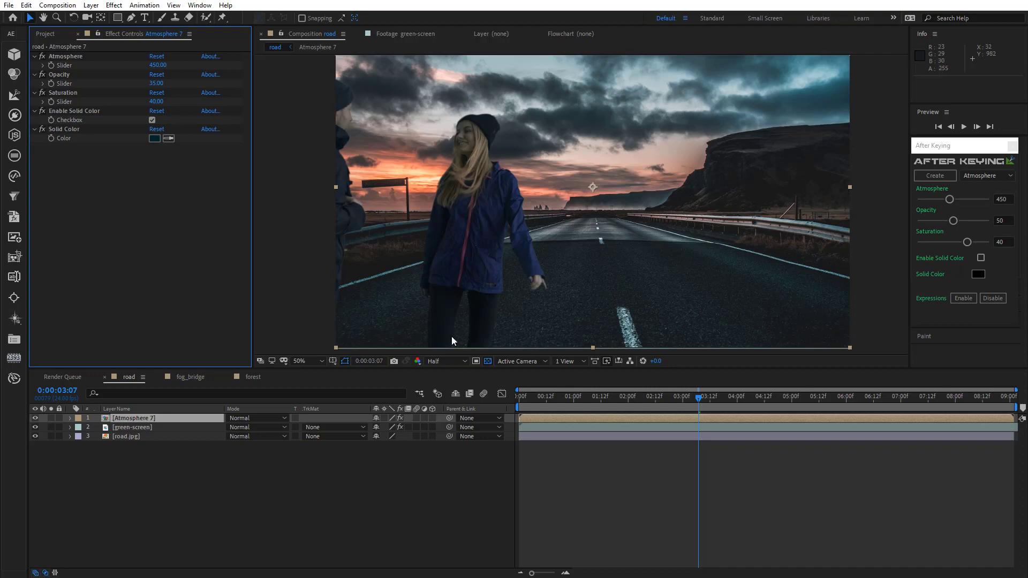
pyautogui.click(843, 403)
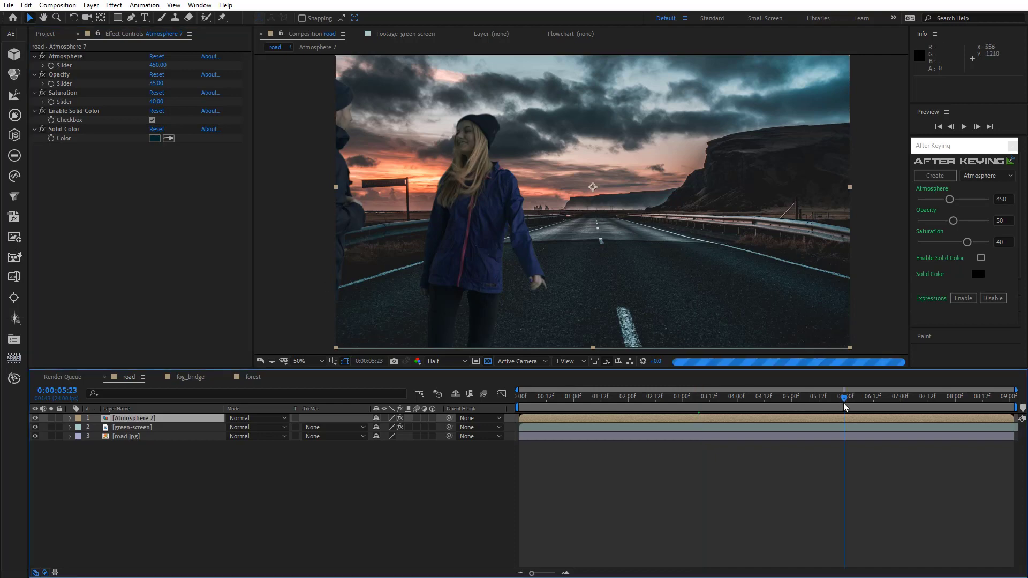
pyautogui.click(756, 398)
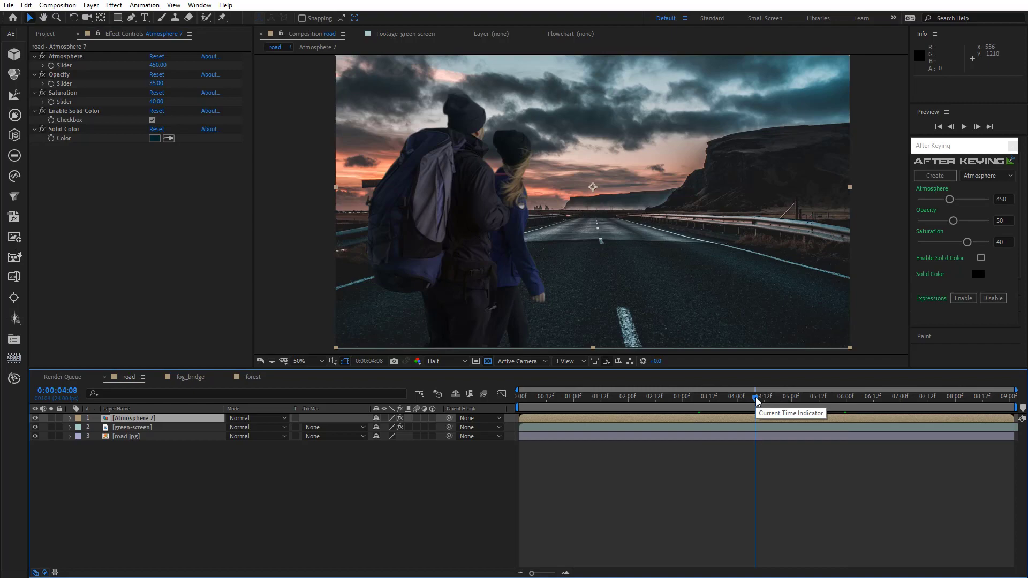
pyautogui.click(35, 418)
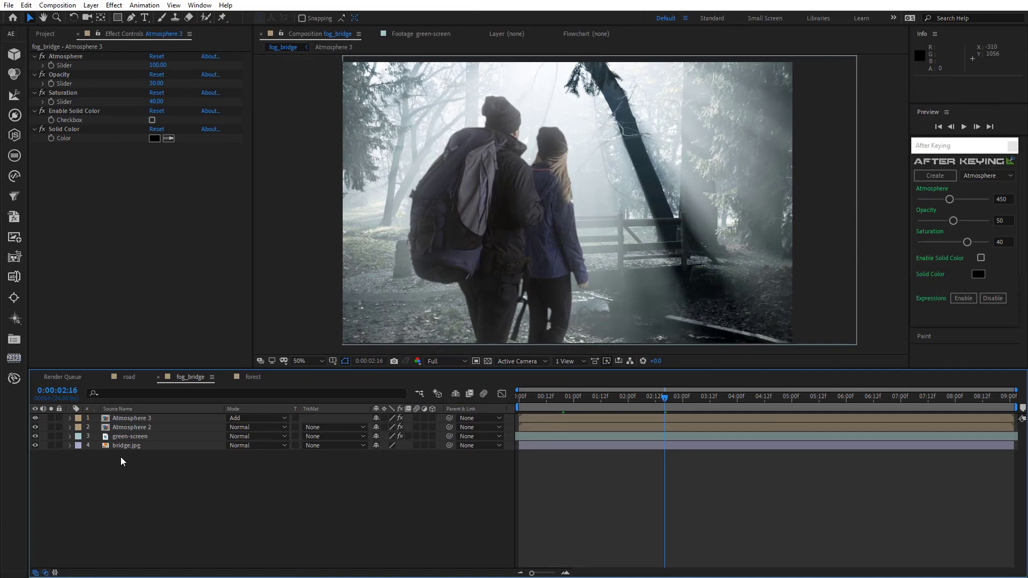
# Hide the Atmosphere 2 and Atmosphere 3 fog_bridge layers to compare the scene without haze
pyautogui.moveTo(36, 418); pyautogui.dragTo(34, 427)
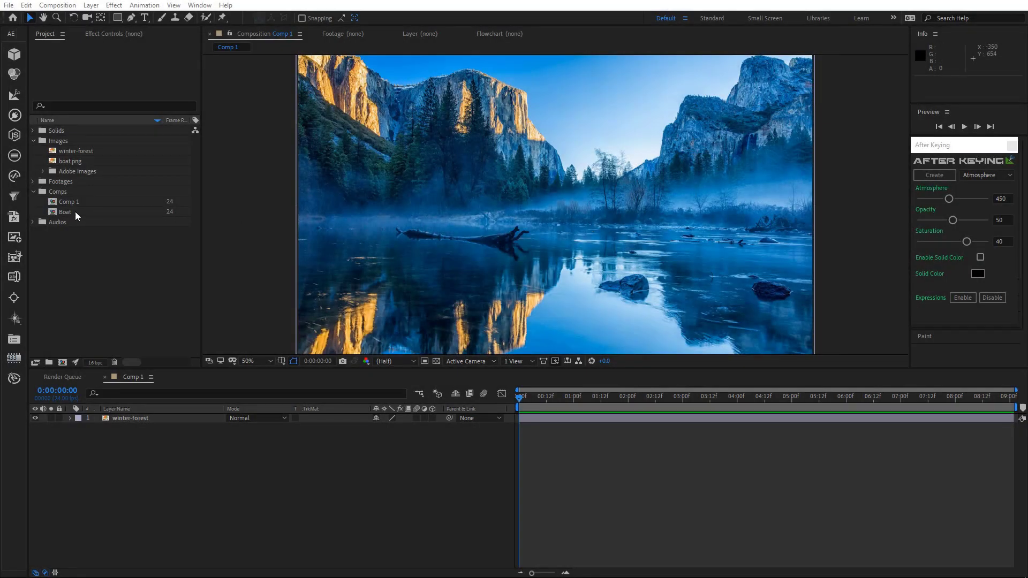
# Place the Boat comp above winter-forest in Comp 1 and scale it to 50%
pyautogui.moveTo(75, 212); pyautogui.dragTo(119, 416)
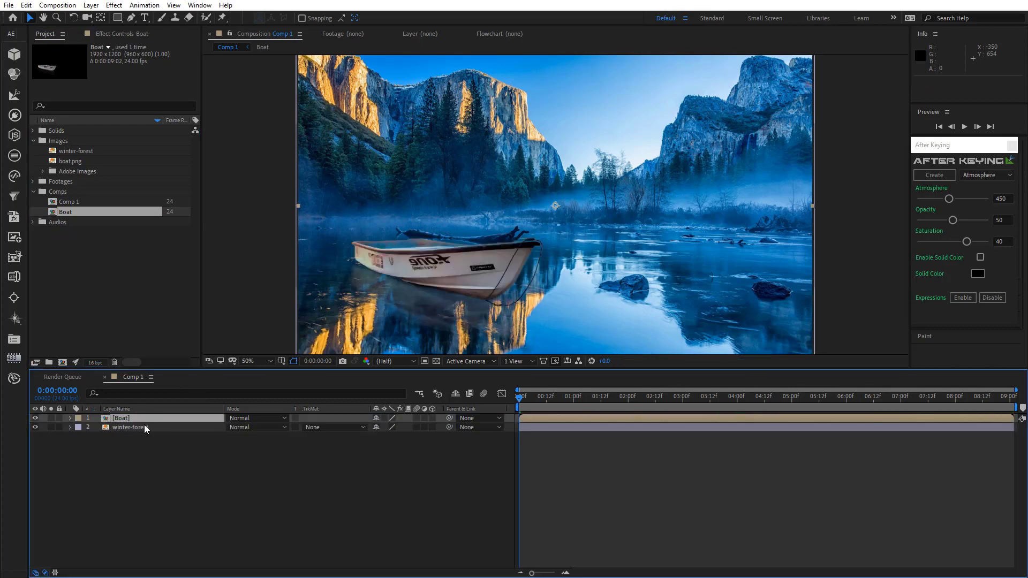
pyautogui.press('s')
pyautogui.click(391, 426)
pyautogui.write('50')
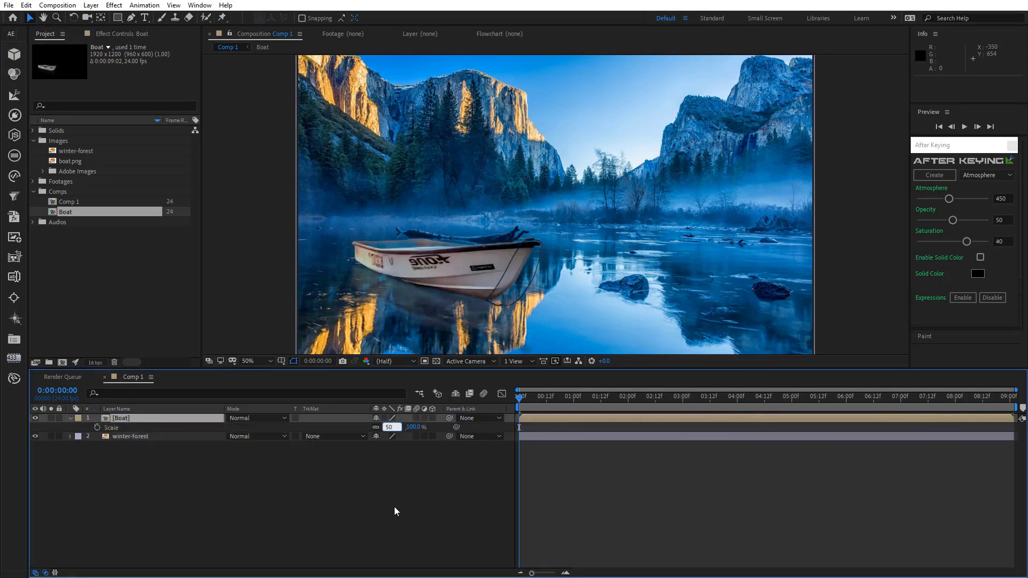
pyautogui.press('Return')
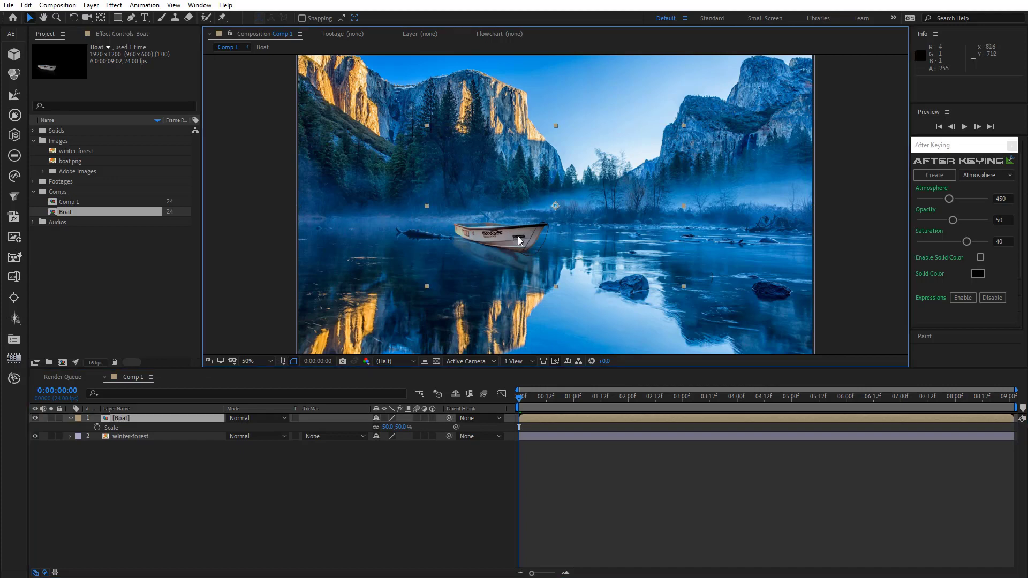
# Move the boat left onto the lake, then select both the boat and winter-forest layers
pyautogui.moveTo(496, 239); pyautogui.dragTo(428, 234)
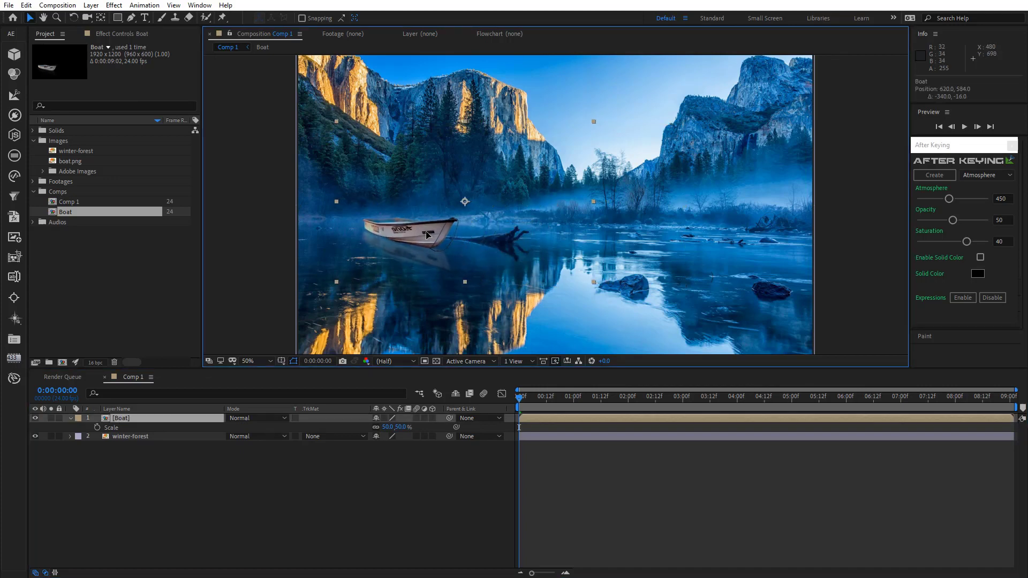
pyautogui.moveTo(427, 233); pyautogui.dragTo(423, 236)
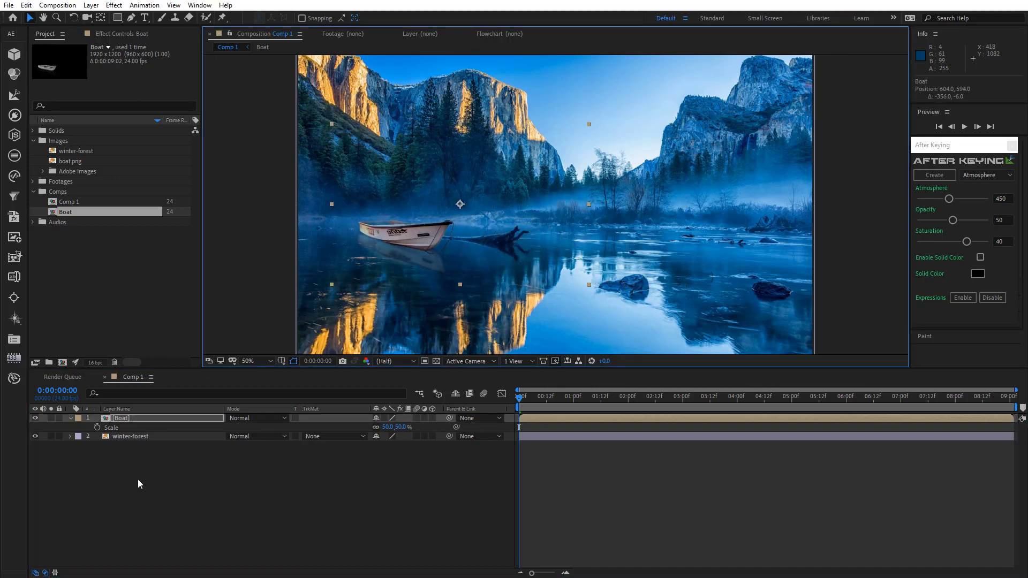
pyautogui.click(142, 436)
pyautogui.keyDown('shift'); pyautogui.click(148, 418); pyautogui.keyUp('shift')
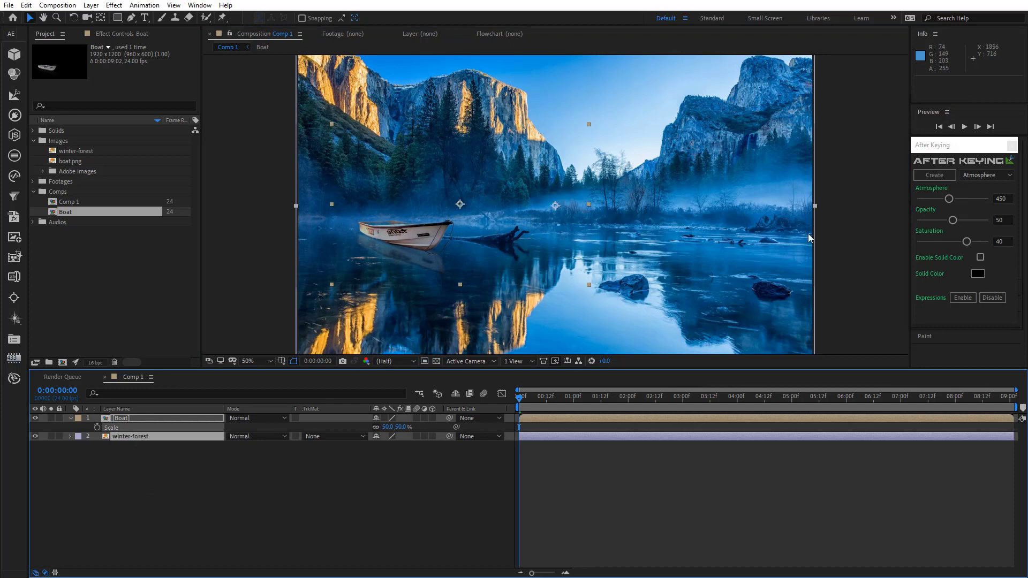
# Create an Atmosphere layer in Comp 1 from the After Keying panel and show its effect settings
pyautogui.click(934, 176)
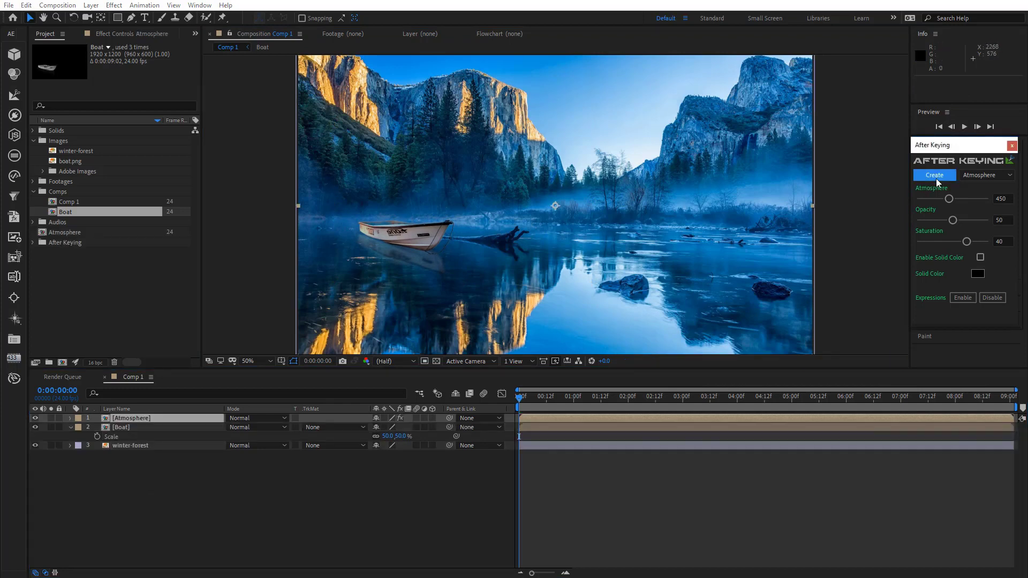
pyautogui.moveTo(200, 76); pyautogui.dragTo(291, 86)
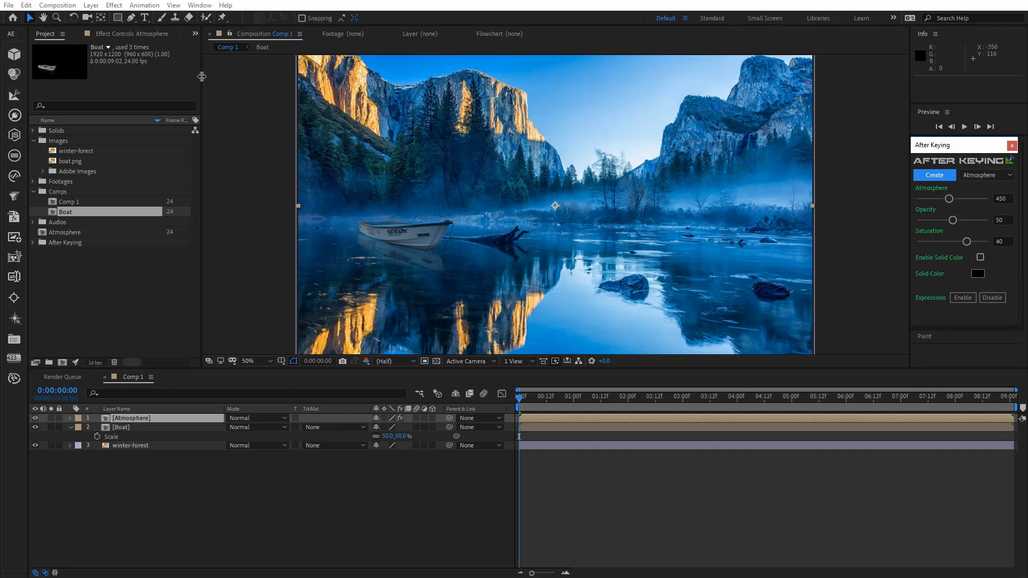
pyautogui.press('F3')
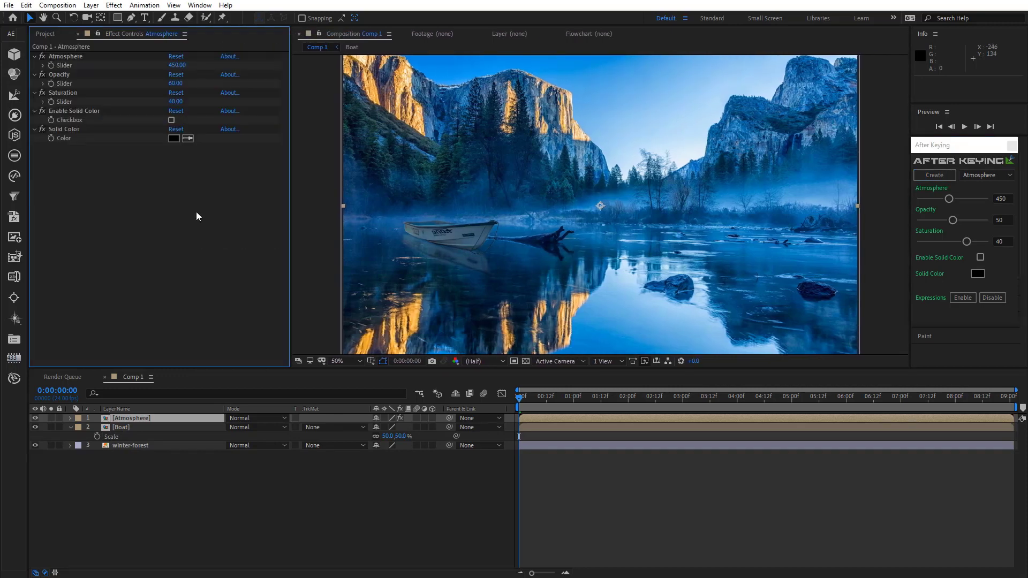
pyautogui.click(283, 489)
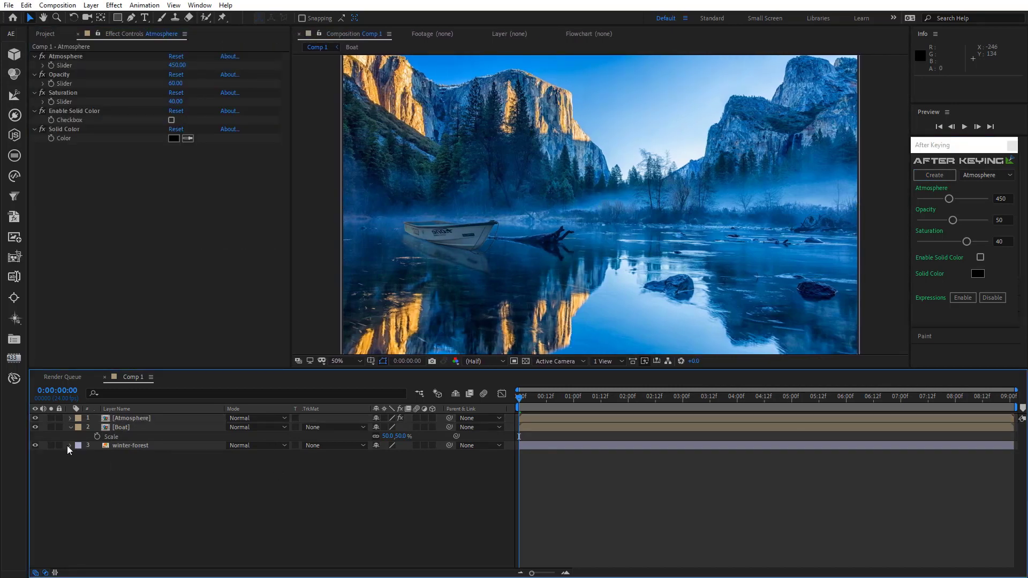
# Toggle the Atmosphere layer's visibility to compare the boat scene, leaving it on
pyautogui.click(35, 417)
pyautogui.click(34, 419)
pyautogui.click(34, 419)
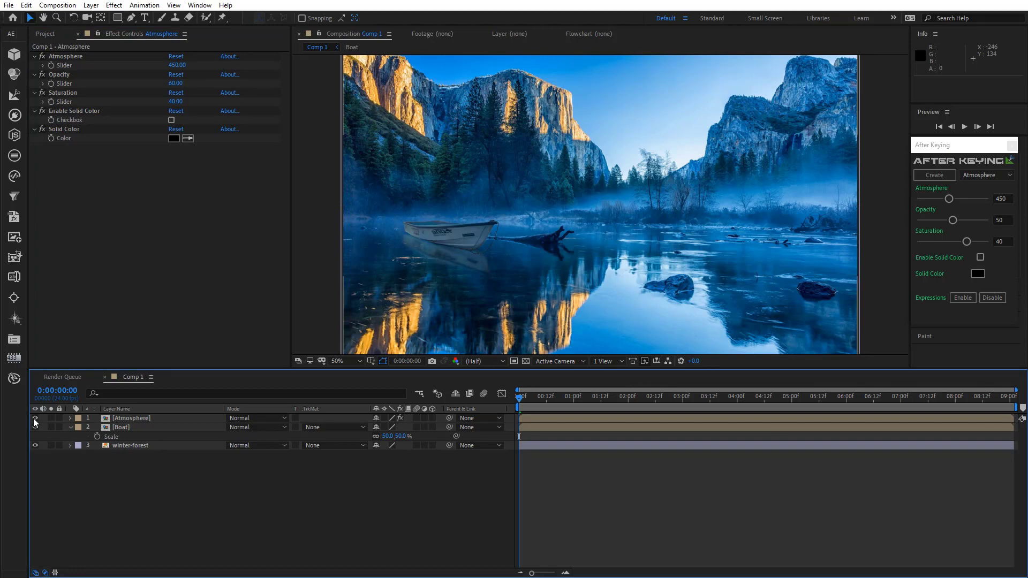